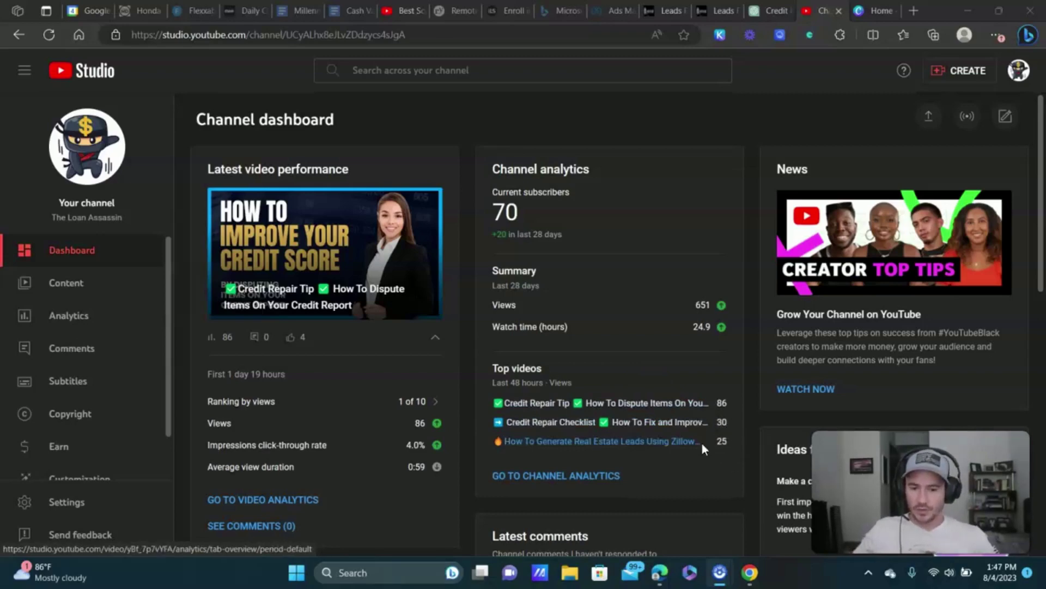
- Review the channel's published videos with their views and likes, through to the last page of the list
{"action": "left_click", "coordinate": [80, 288]}
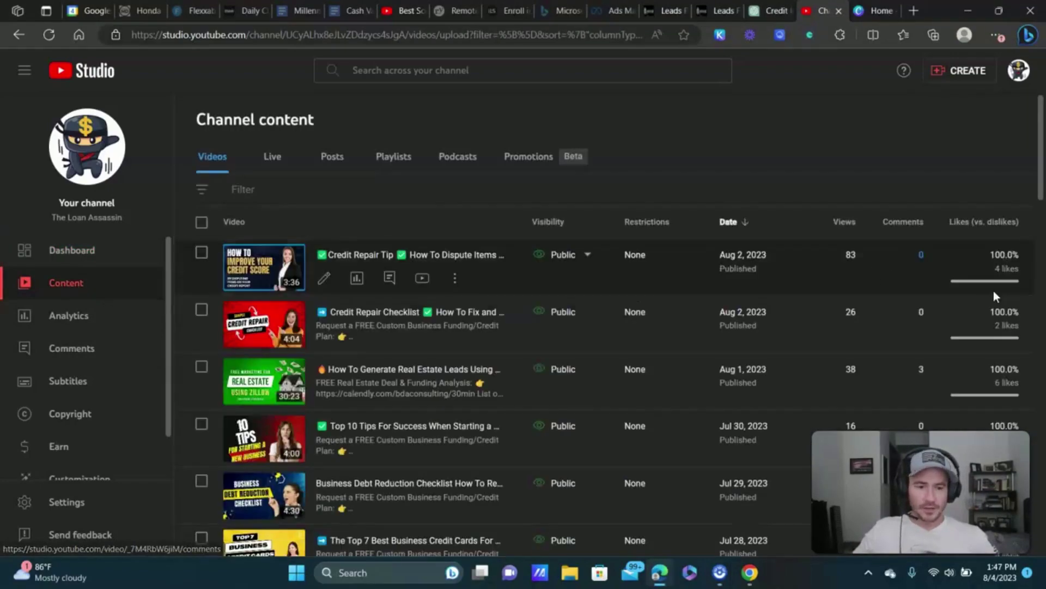
{"action": "scroll", "coordinate": [993, 290], "scroll_direction": "down", "scroll_amount": 3}
{"action": "scroll", "coordinate": [1009, 296], "scroll_direction": "down", "scroll_amount": 2}
{"action": "scroll", "coordinate": [1002, 314], "scroll_direction": "down", "scroll_amount": 20}
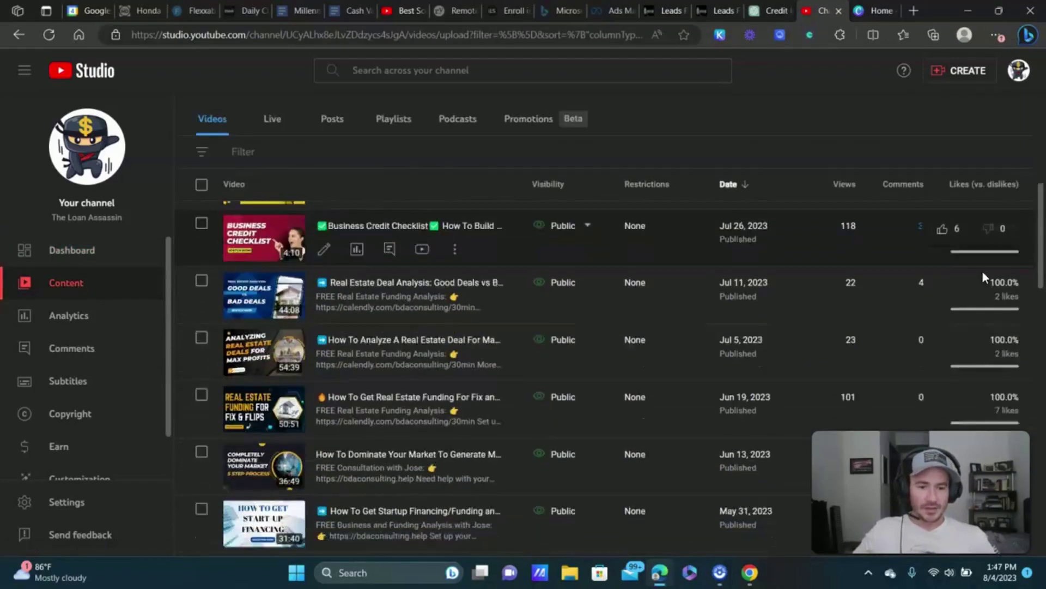
{"action": "scroll", "coordinate": [1009, 322], "scroll_direction": "down", "scroll_amount": 5}
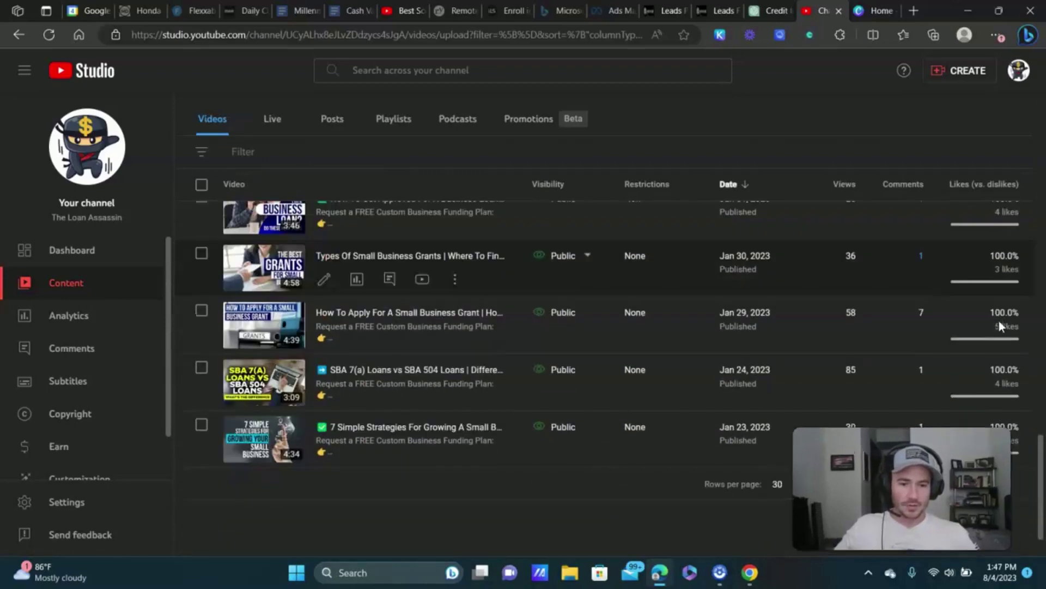
{"action": "scroll", "coordinate": [831, 316], "scroll_direction": "up", "scroll_amount": 6}
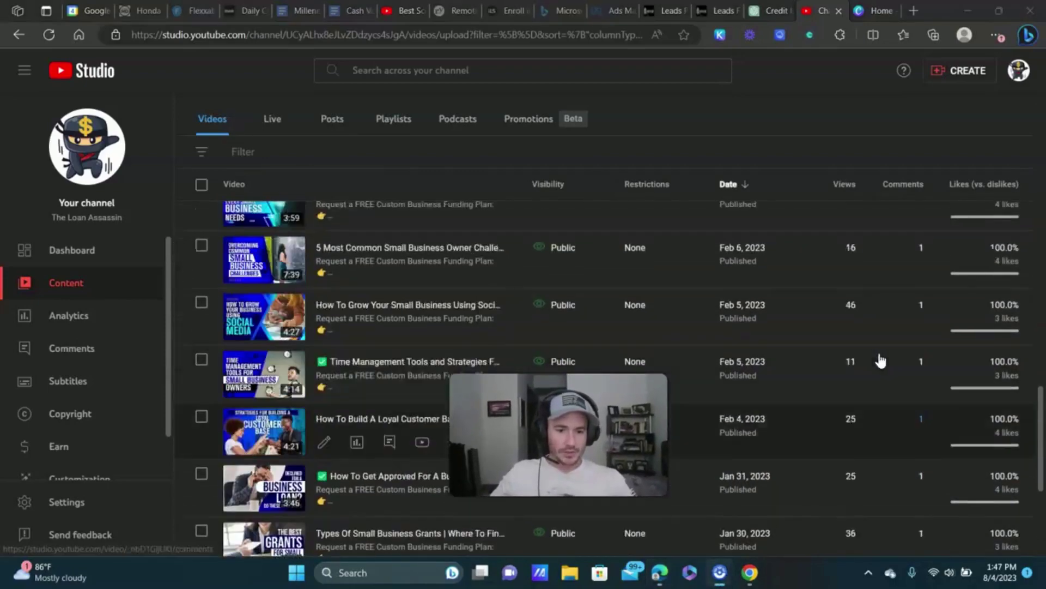
{"action": "scroll", "coordinate": [848, 289], "scroll_direction": "down", "scroll_amount": 7}
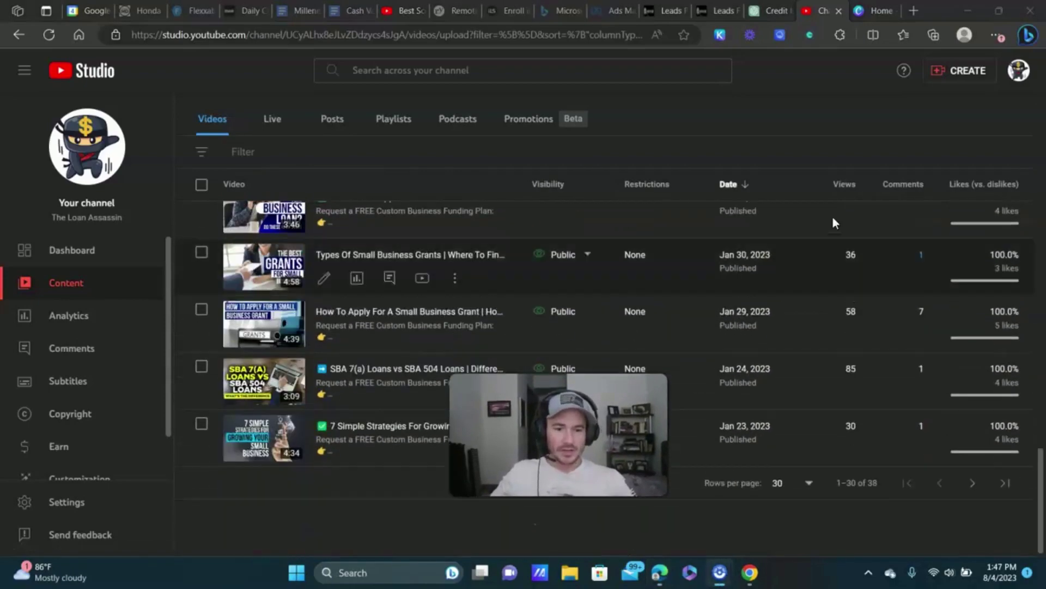
{"action": "left_click", "coordinate": [1002, 483]}
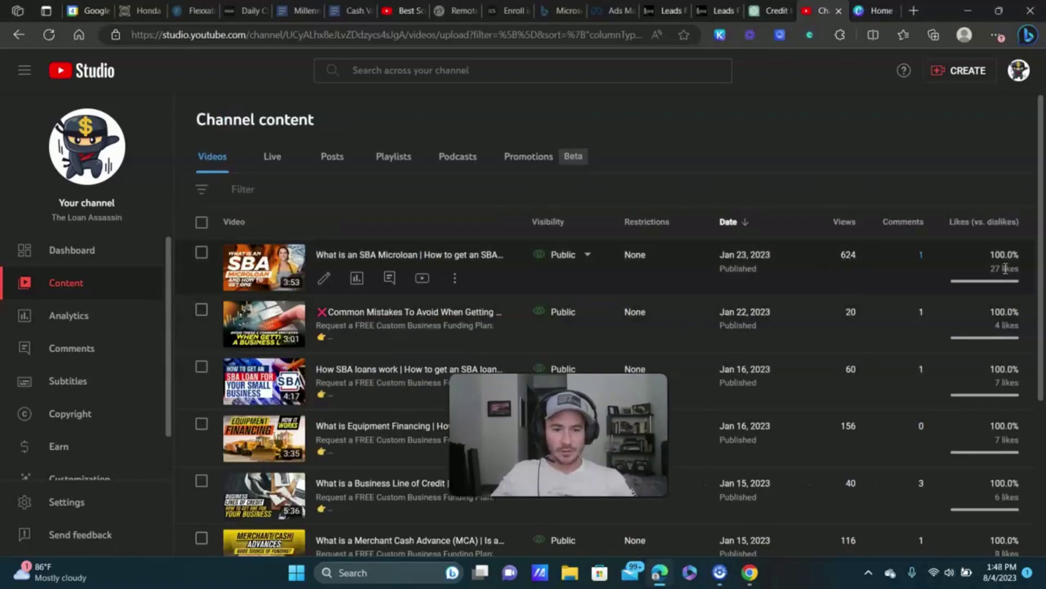
{"action": "mouse_move", "coordinate": [1004, 269]}
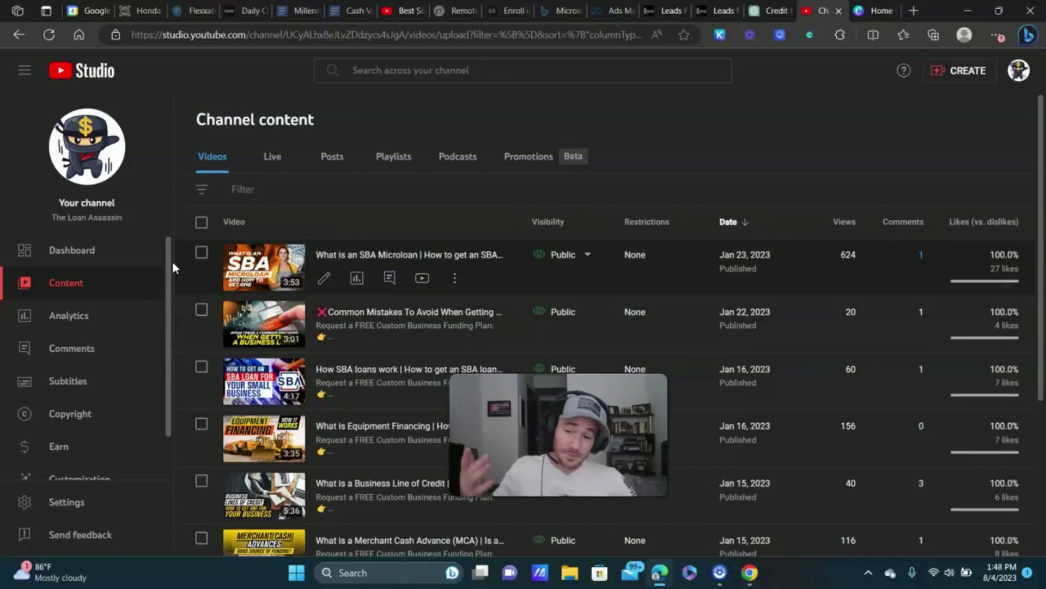
- View the channel dashboard and examine the monetization eligibility requirements on the Earn page
{"action": "left_click", "coordinate": [76, 250]}
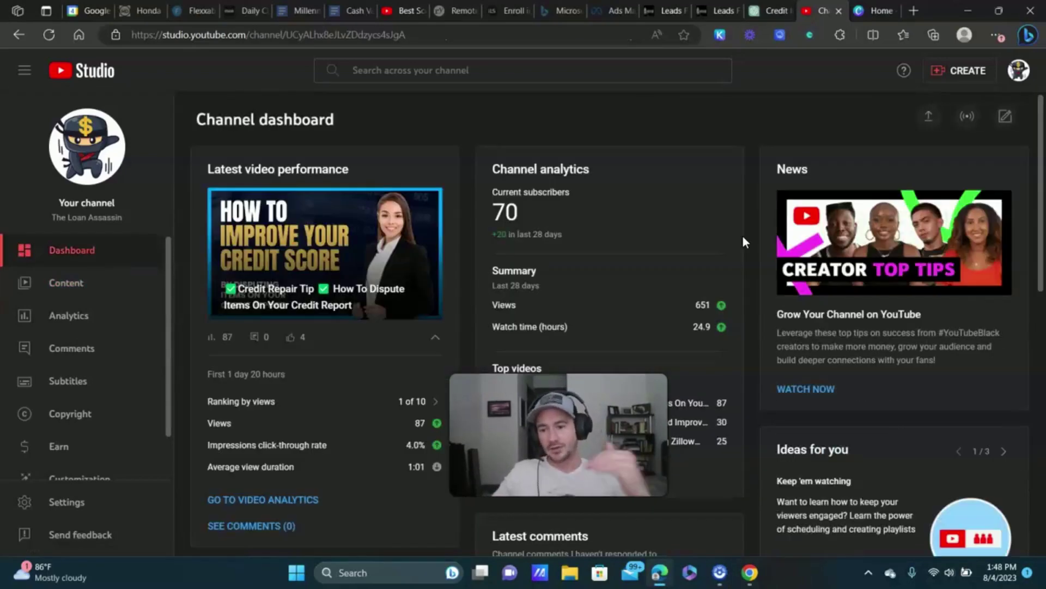
{"action": "left_click", "coordinate": [38, 450]}
{"action": "scroll", "coordinate": [403, 281], "scroll_direction": "down", "scroll_amount": 5}
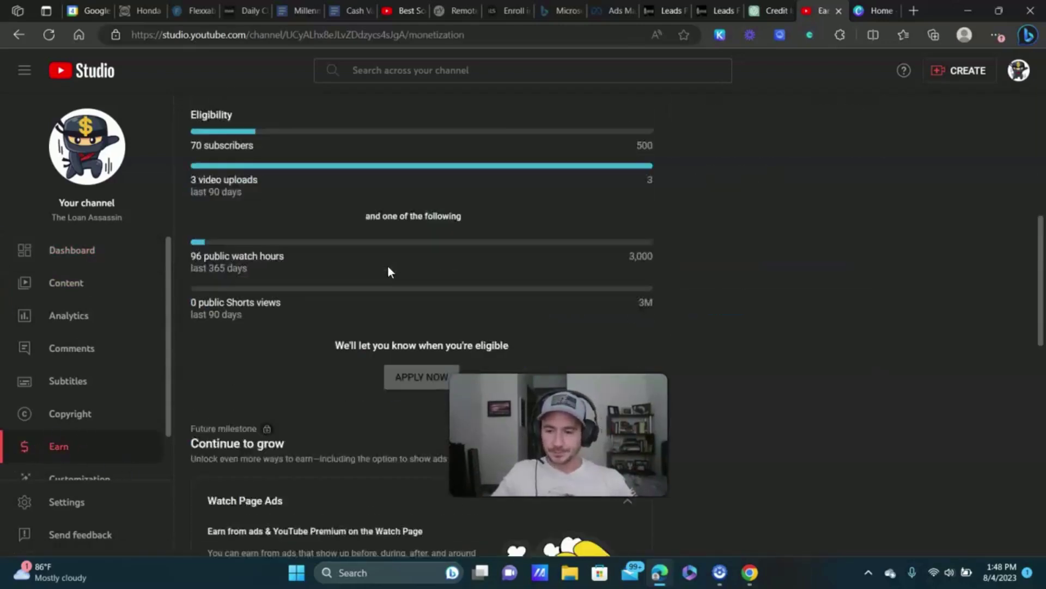
{"action": "scroll", "coordinate": [327, 234], "scroll_direction": "up", "scroll_amount": 3}
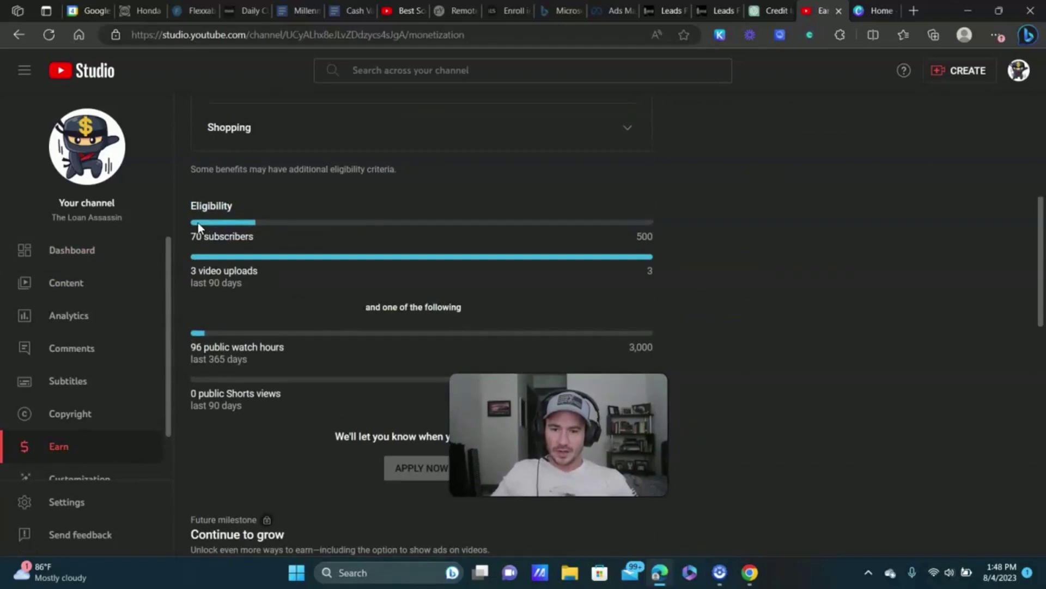
{"action": "scroll", "coordinate": [648, 243], "scroll_direction": "down", "scroll_amount": 1}
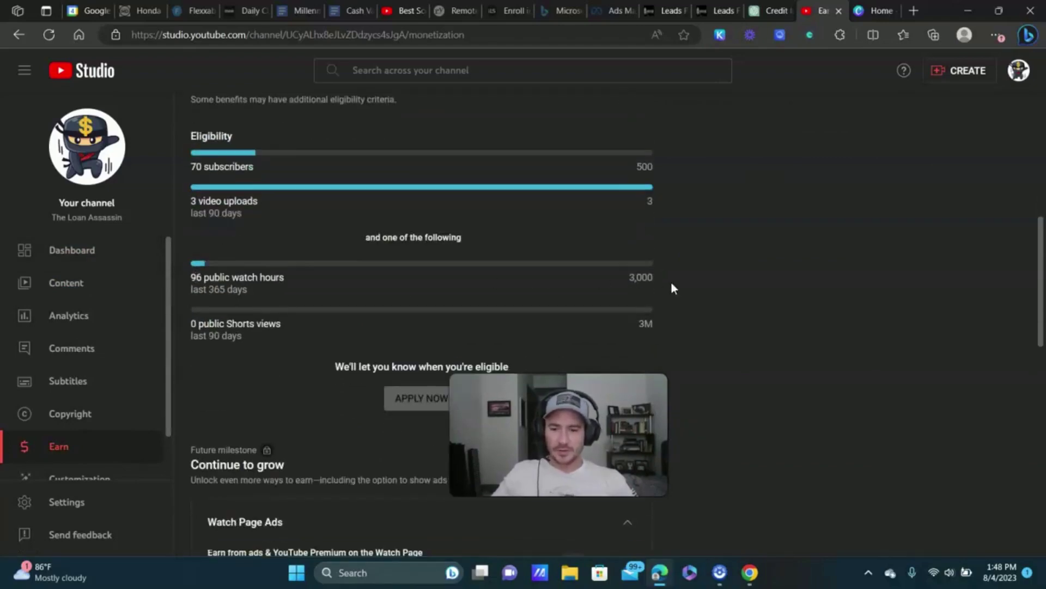
{"action": "scroll", "coordinate": [805, 235], "scroll_direction": "up", "scroll_amount": 8}
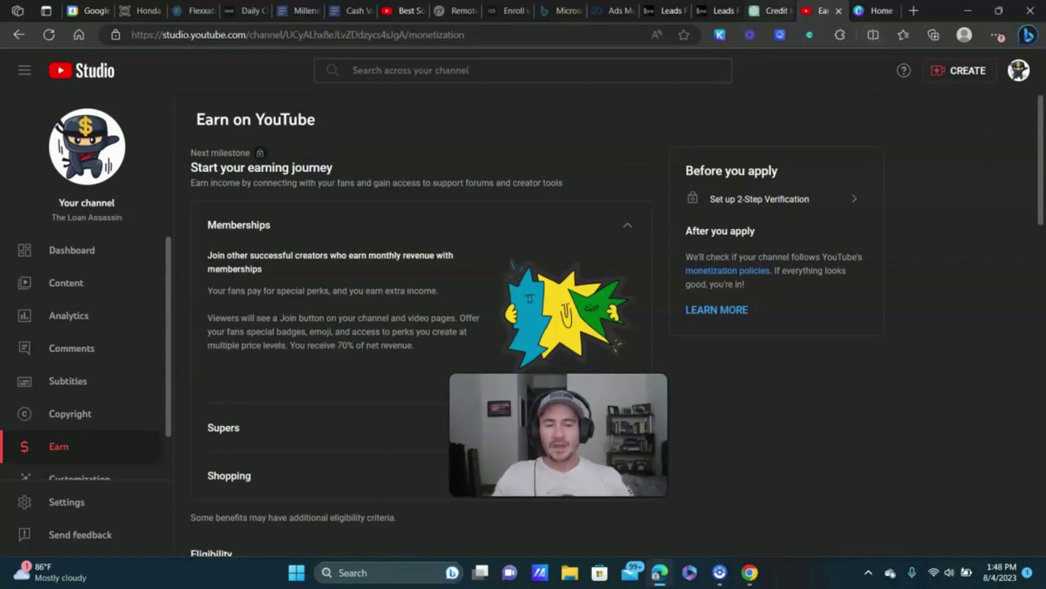
- Switch to ChatGPT, look at the Debt Reduction Strategies chat, and return to the opening prompt of the Credit Improvement Tips chat
{"action": "left_click", "coordinate": [771, 11]}
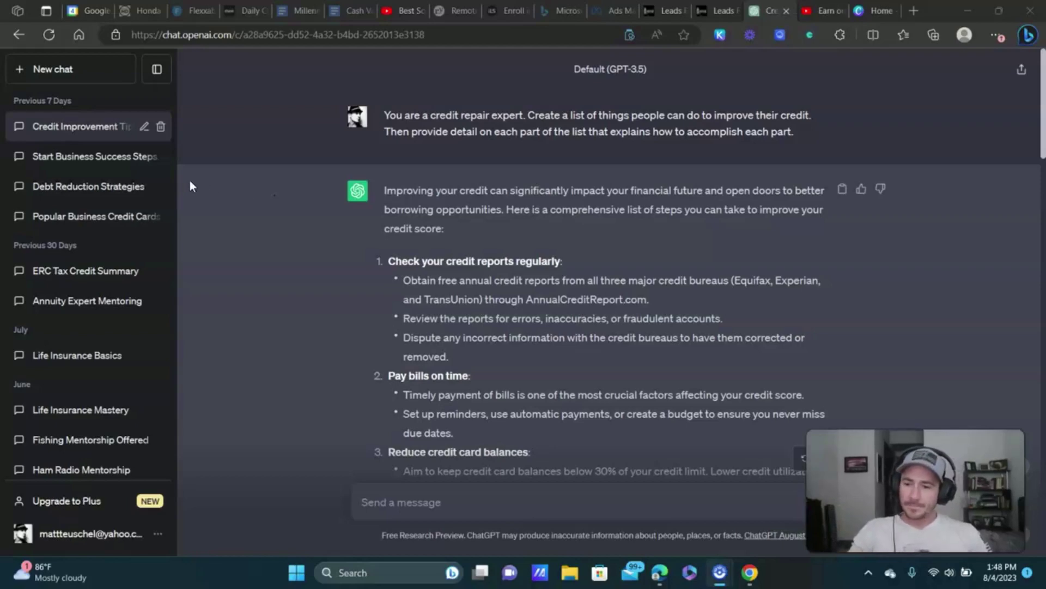
{"action": "left_click", "coordinate": [66, 187]}
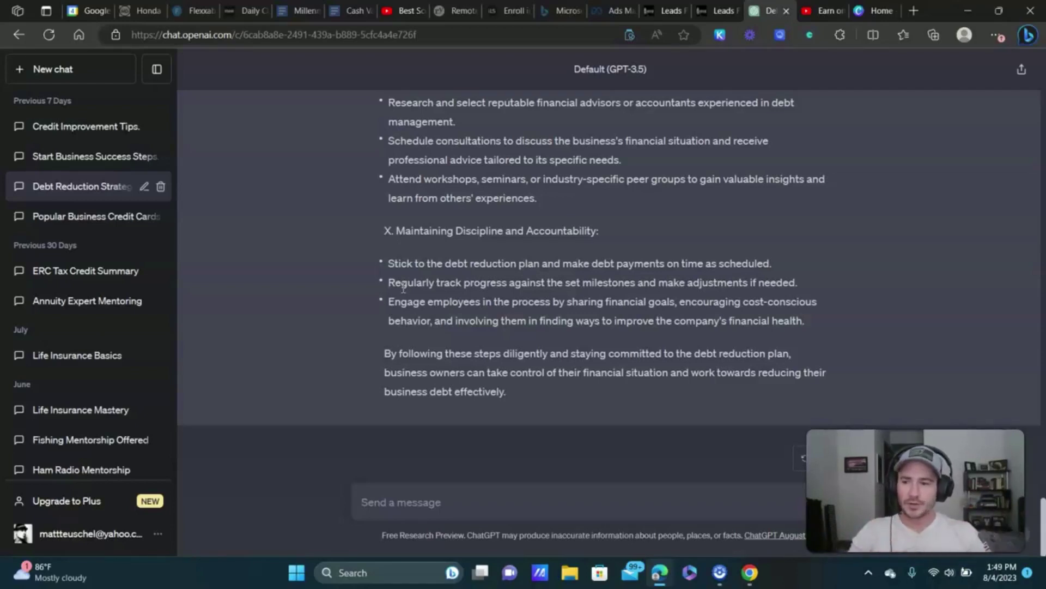
{"action": "left_click", "coordinate": [77, 128]}
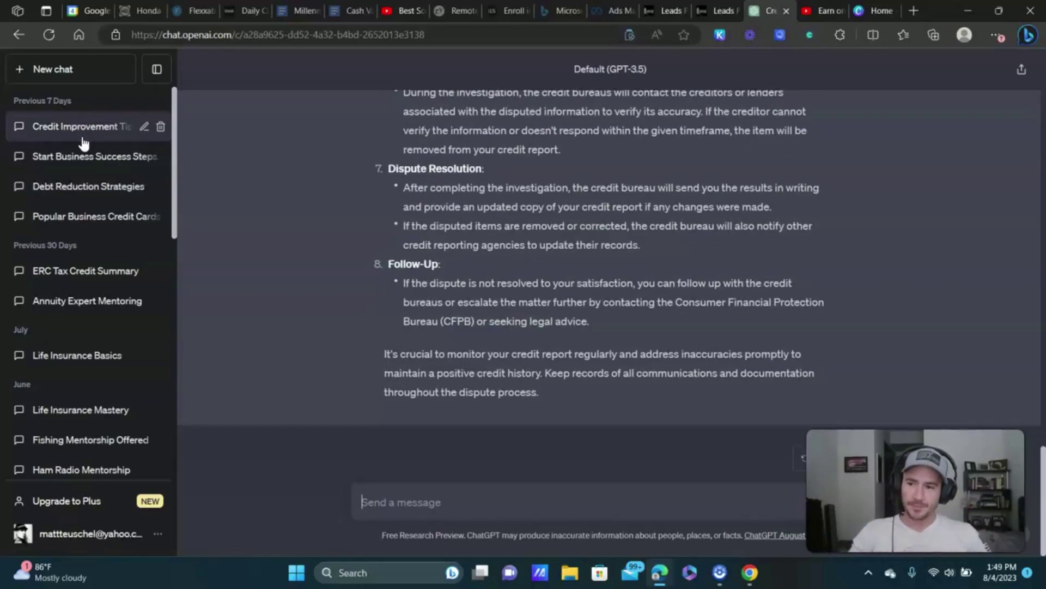
{"action": "scroll", "coordinate": [599, 213], "scroll_direction": "up", "scroll_amount": 15}
{"action": "scroll", "coordinate": [624, 216], "scroll_direction": "up", "scroll_amount": 10}
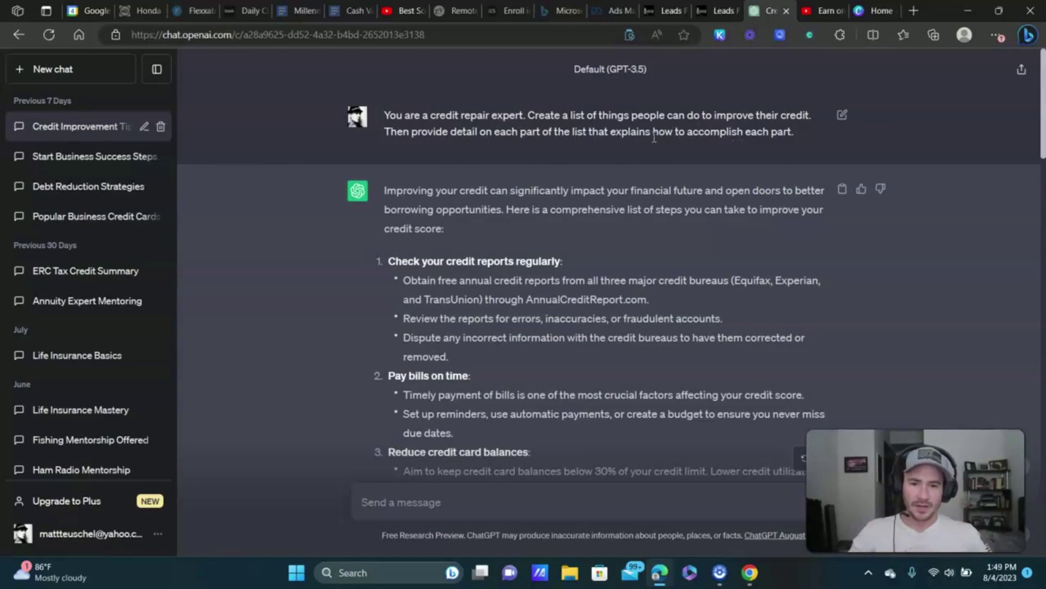
- Read through the ten-point credit improvement answer and the follow-up question about disputing credit report inaccuracies
{"action": "scroll", "coordinate": [634, 162], "scroll_direction": "down", "scroll_amount": 3}
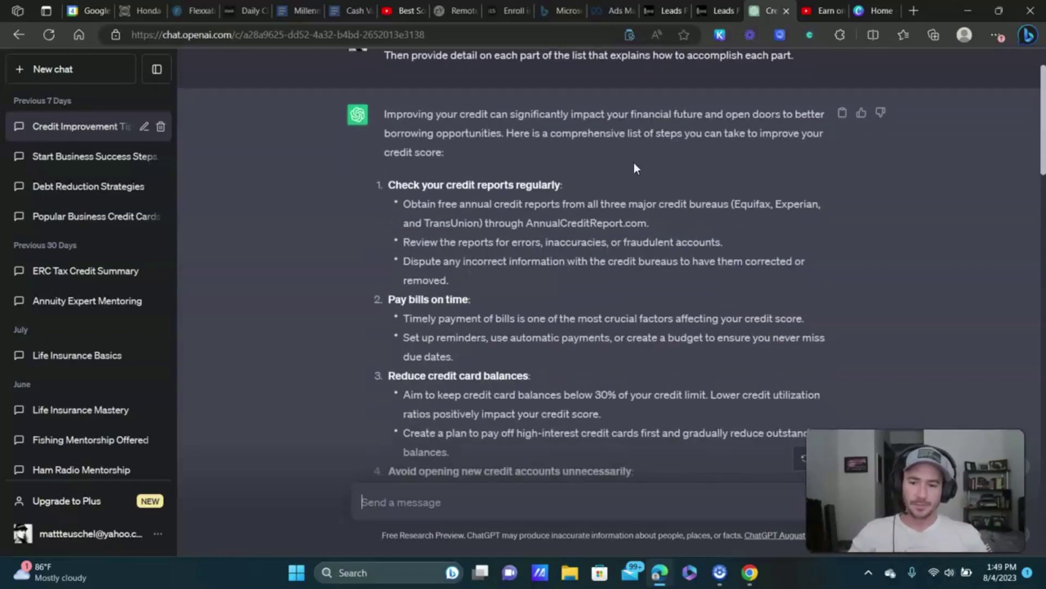
{"action": "scroll", "coordinate": [426, 162], "scroll_direction": "up", "scroll_amount": 3}
{"action": "scroll", "coordinate": [426, 163], "scroll_direction": "down", "scroll_amount": 12}
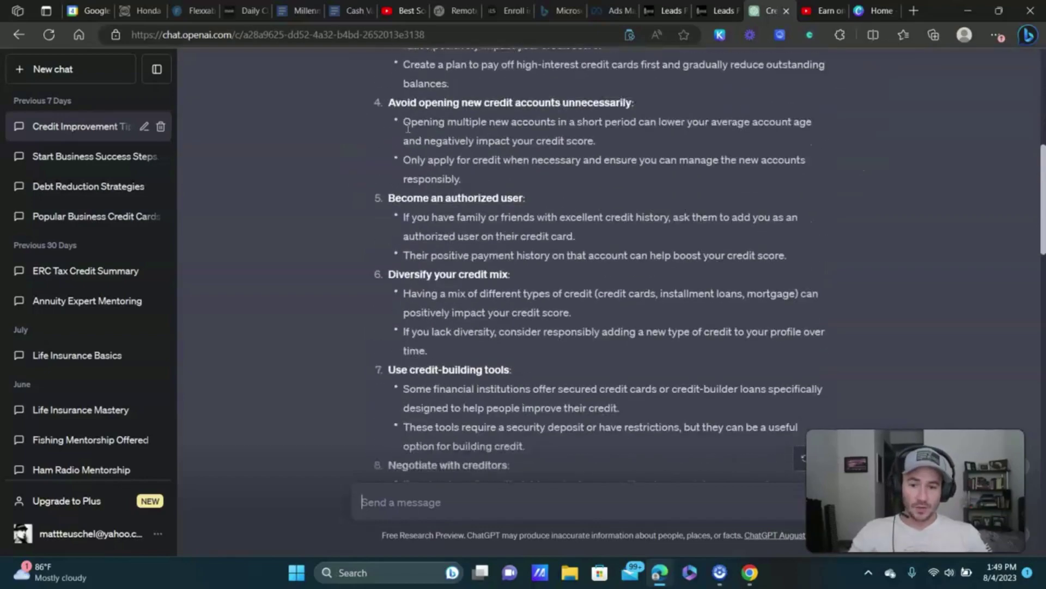
{"action": "scroll", "coordinate": [444, 203], "scroll_direction": "down", "scroll_amount": 3}
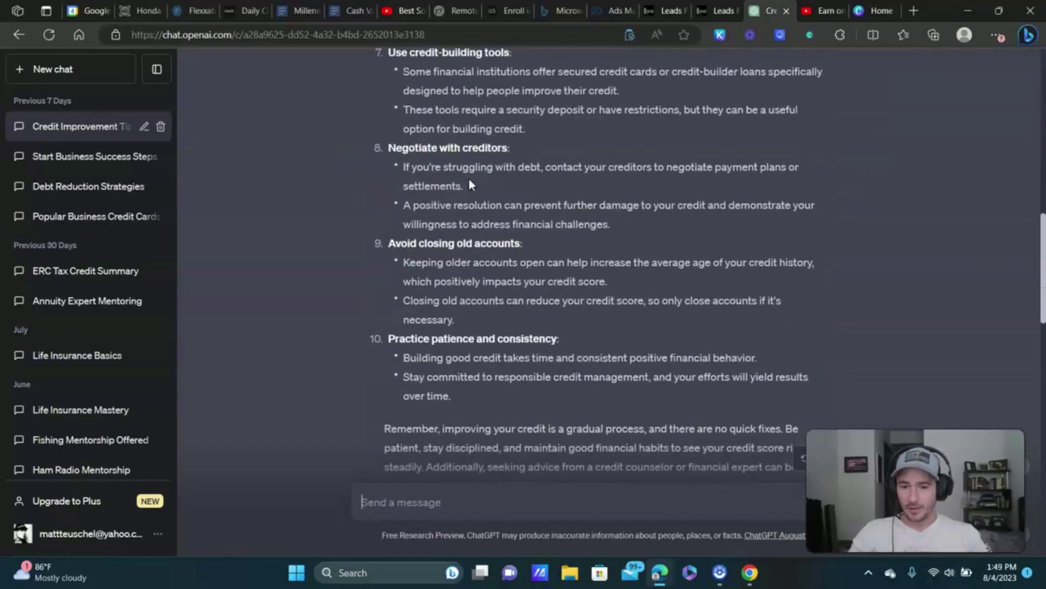
{"action": "scroll", "coordinate": [472, 184], "scroll_direction": "down", "scroll_amount": 2}
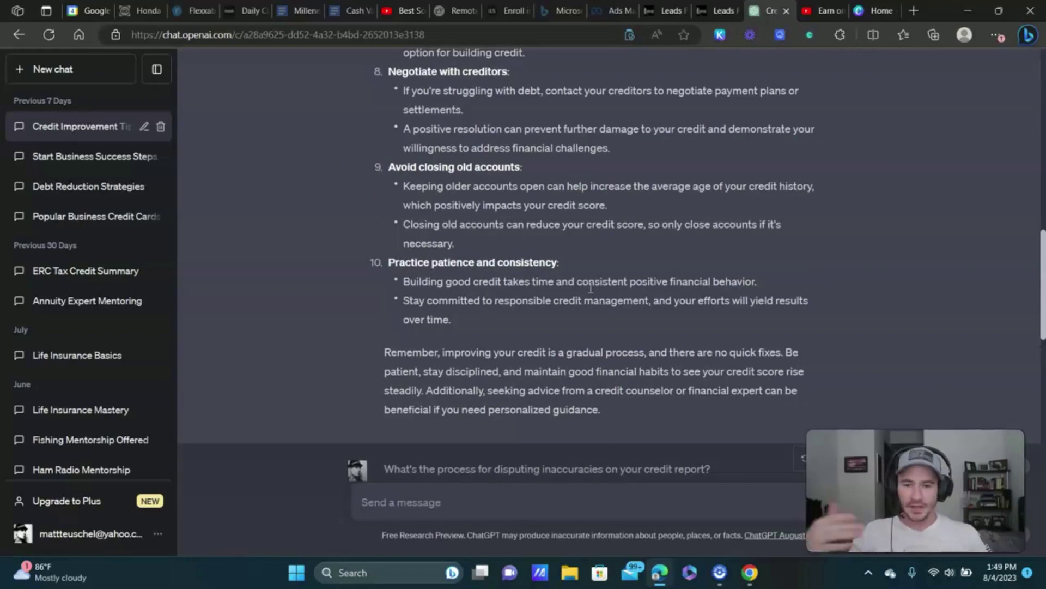
{"action": "scroll", "coordinate": [590, 288], "scroll_direction": "down", "scroll_amount": 7}
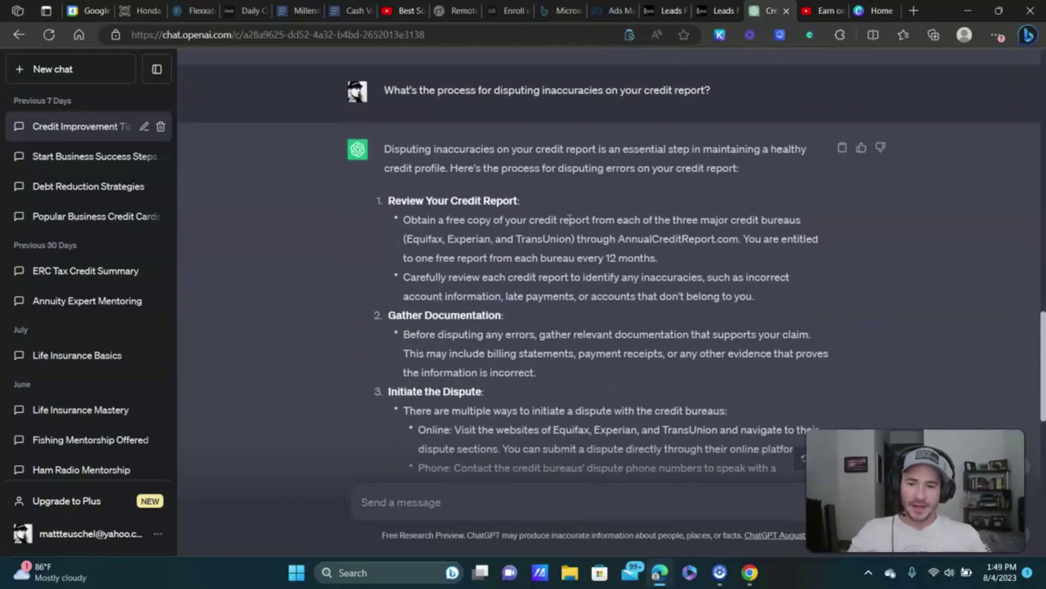
{"action": "scroll", "coordinate": [571, 221], "scroll_direction": "up", "scroll_amount": 15}
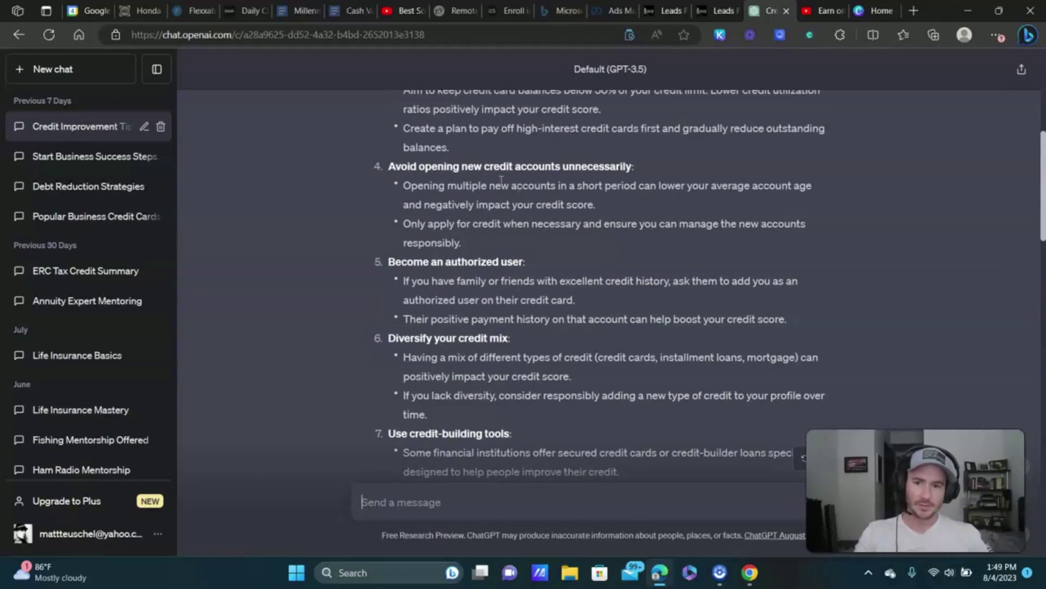
{"action": "scroll", "coordinate": [528, 261], "scroll_direction": "down", "scroll_amount": 1}
{"action": "scroll", "coordinate": [527, 258], "scroll_direction": "down", "scroll_amount": 8}
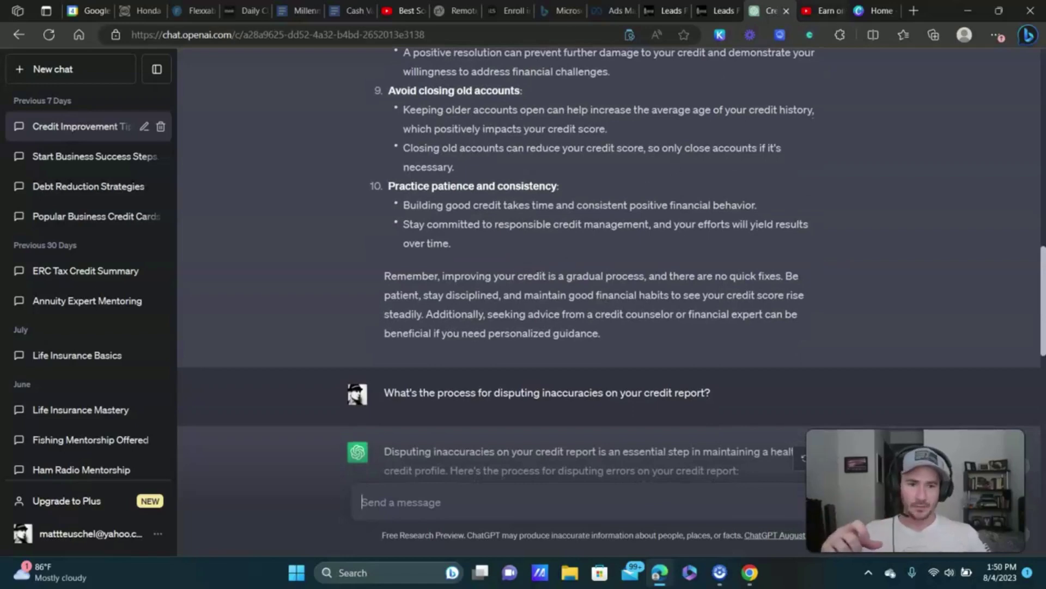
- Switch to YouTube Studio, look over the oldest videos in the channel content, and return to the first page
{"action": "left_click", "coordinate": [824, 10]}
{"action": "left_click", "coordinate": [81, 282]}
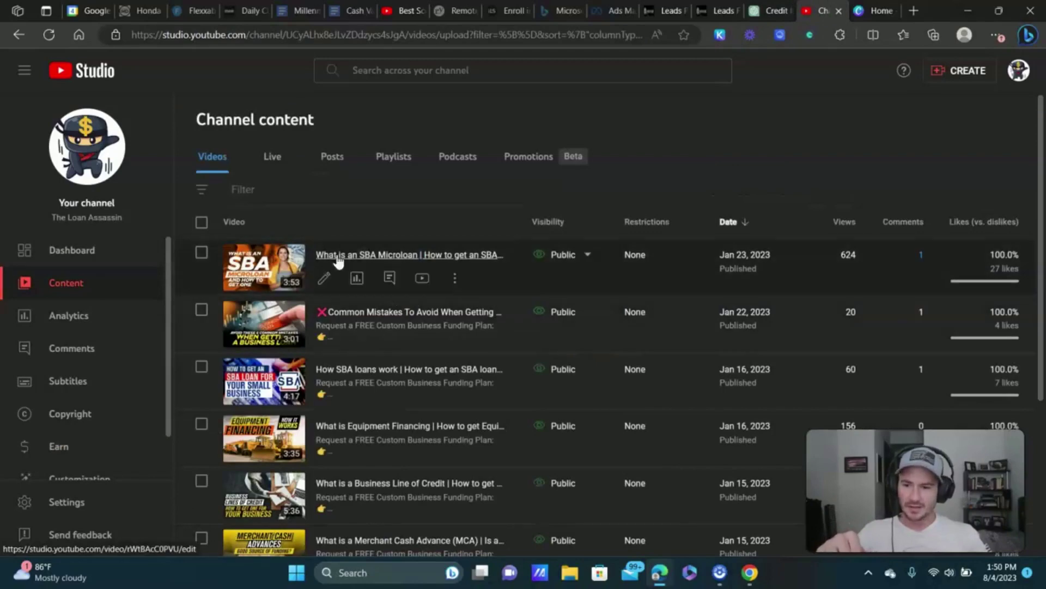
{"action": "scroll", "coordinate": [813, 310], "scroll_direction": "down", "scroll_amount": 5}
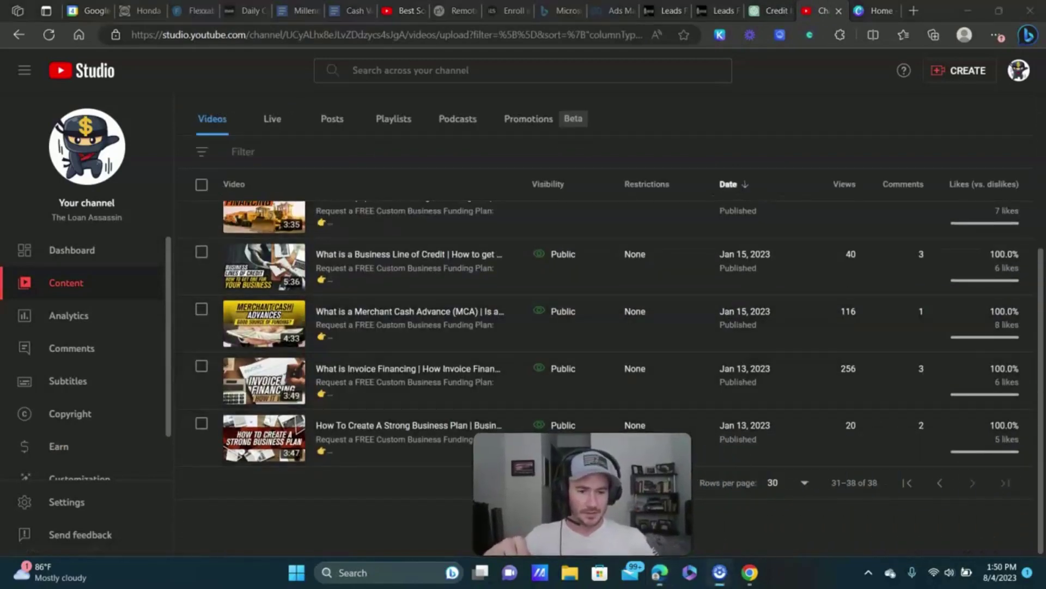
{"action": "left_click", "coordinate": [908, 483]}
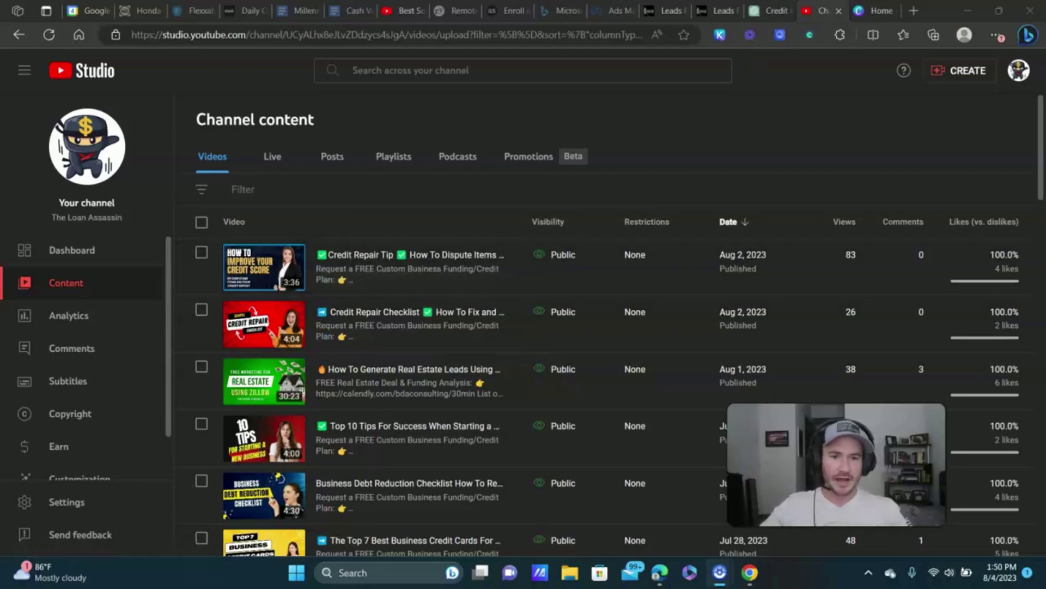
- Return to the Credit Improvement Tips chat and examine the opening points of the first answer, including checking credit reports regularly
{"action": "left_click", "coordinate": [768, 10]}
{"action": "scroll", "coordinate": [552, 249], "scroll_direction": "up", "scroll_amount": 10}
{"action": "scroll", "coordinate": [553, 249], "scroll_direction": "up", "scroll_amount": 3}
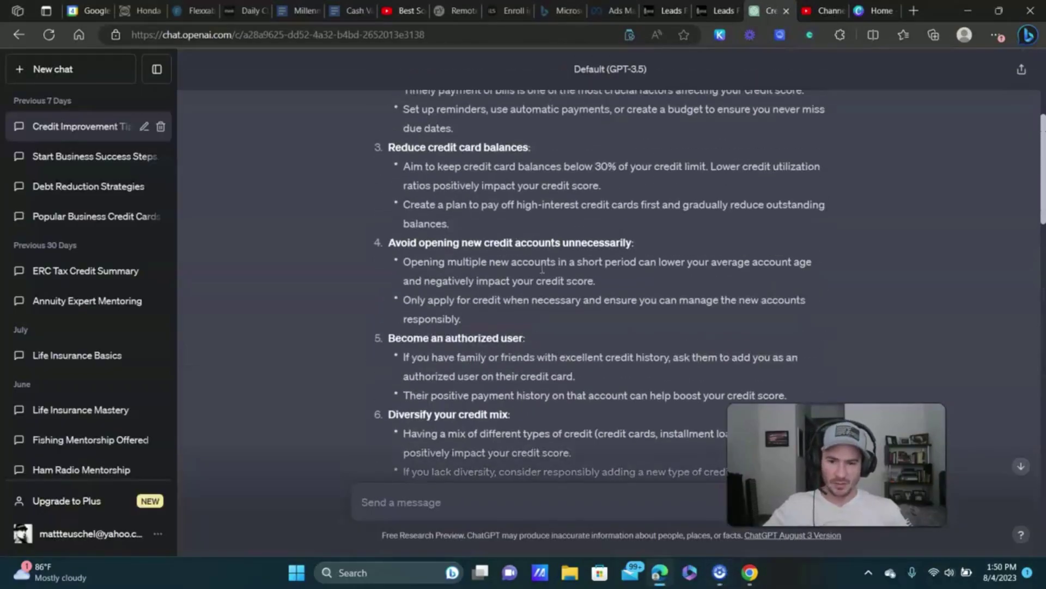
{"action": "scroll", "coordinate": [489, 253], "scroll_direction": "up", "scroll_amount": 2}
{"action": "scroll", "coordinate": [435, 256], "scroll_direction": "up", "scroll_amount": 1}
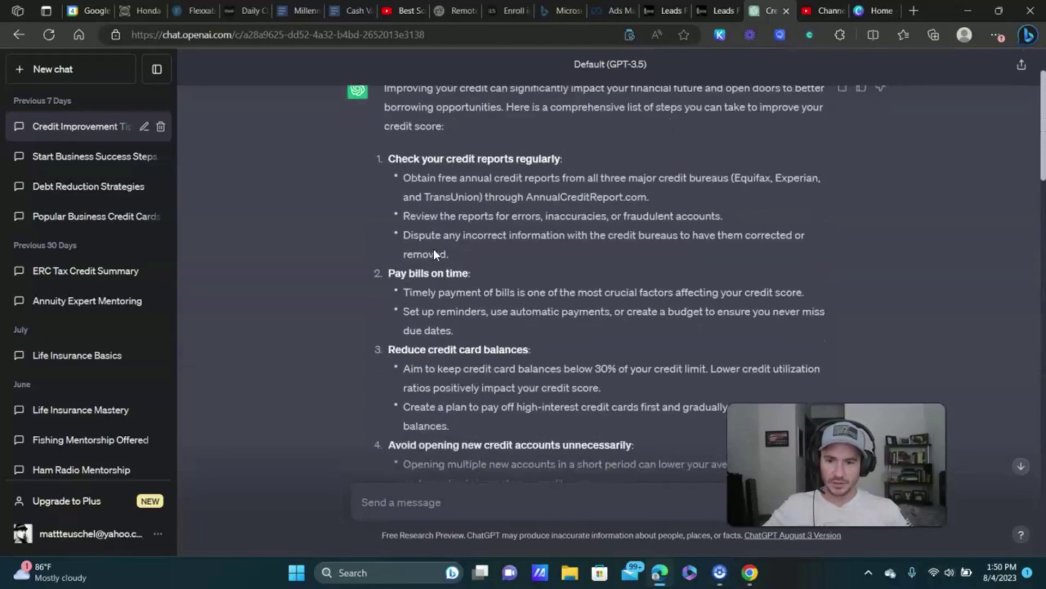
{"action": "scroll", "coordinate": [433, 250], "scroll_direction": "down", "scroll_amount": 2}
{"action": "scroll", "coordinate": [457, 184], "scroll_direction": "up", "scroll_amount": 3}
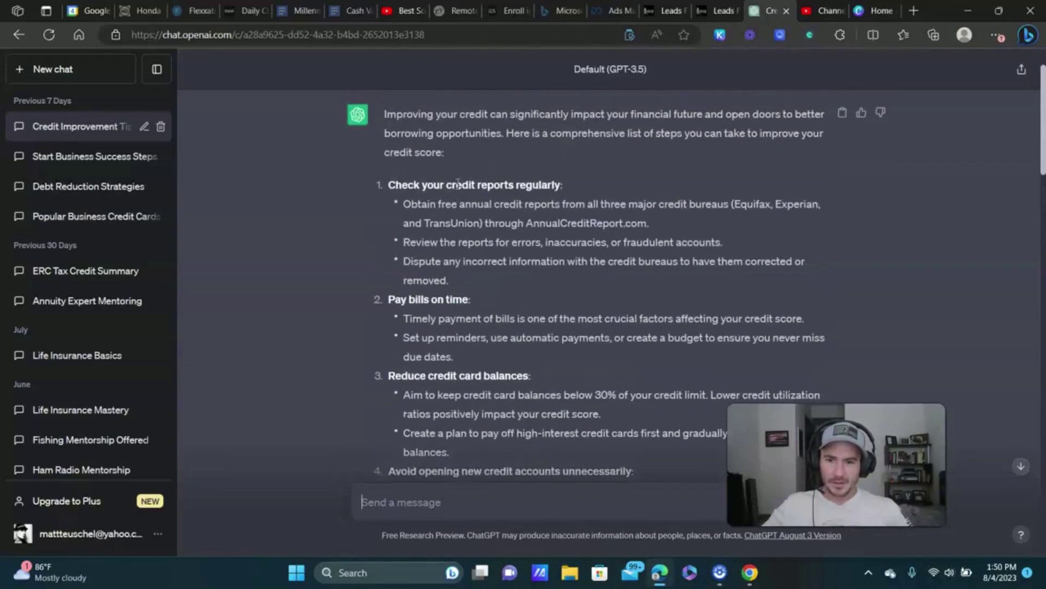
{"action": "mouse_move", "coordinate": [430, 268]}
{"action": "left_mouse_down"}
{"action": "mouse_move", "coordinate": [400, 261]}
{"action": "mouse_move", "coordinate": [448, 262]}
{"action": "left_mouse_up"}
{"action": "left_click", "coordinate": [629, 241]}
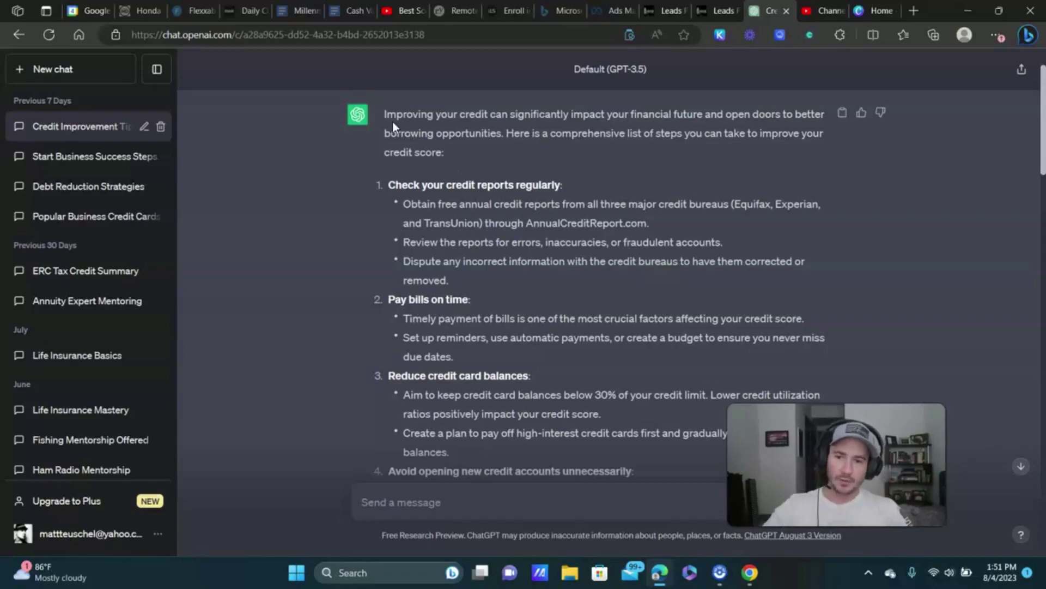
- Select the entire first credit improvement answer, from its introduction through the closing advice on personalized guidance
{"action": "scroll", "coordinate": [503, 214], "scroll_direction": "down", "scroll_amount": 15}
{"action": "scroll", "coordinate": [604, 172], "scroll_direction": "up", "scroll_amount": 3}
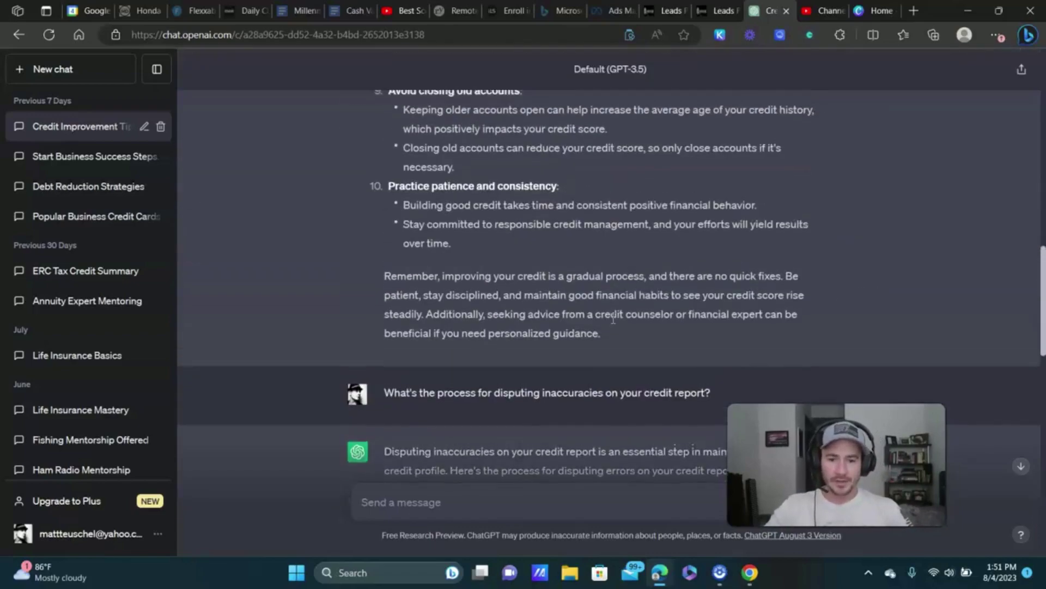
{"action": "left_click_drag", "start_coordinate": [605, 333], "coordinate": [429, 72]}
{"action": "left_click_drag", "start_coordinate": [423, 42], "coordinate": [383, 105]}
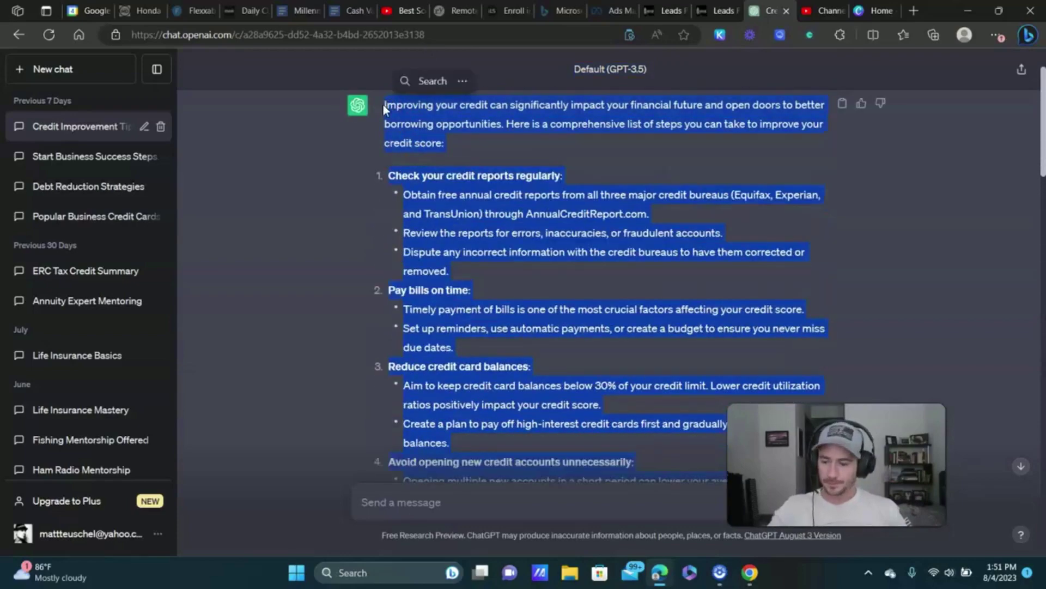
- Switch to Pictory, dismiss the updated terms notice, and open a blank Script to Video project ready for script entry
{"action": "left_click", "coordinate": [750, 572]}
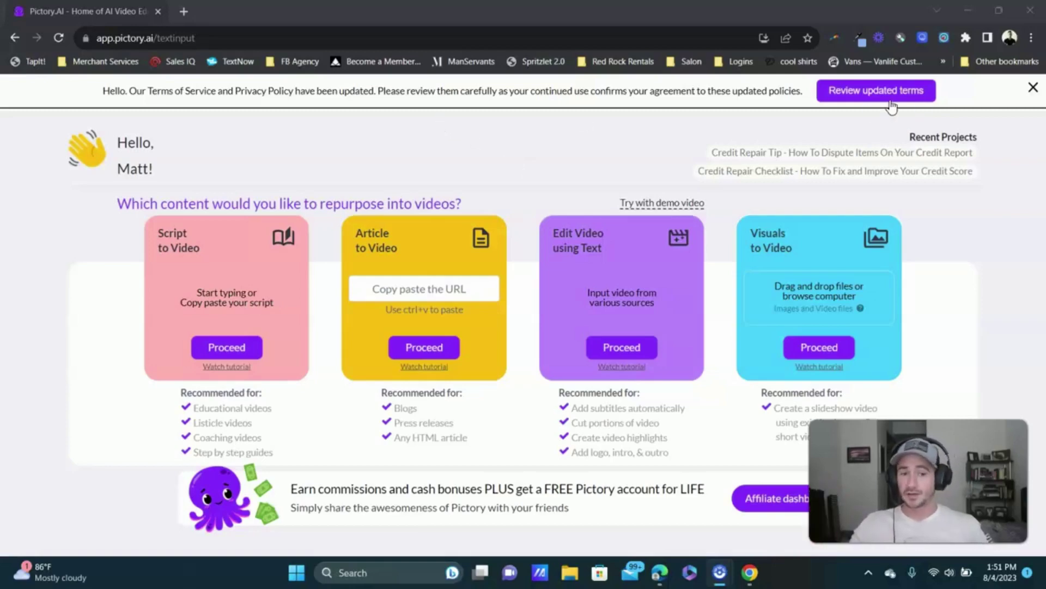
{"action": "left_click", "coordinate": [1033, 87]}
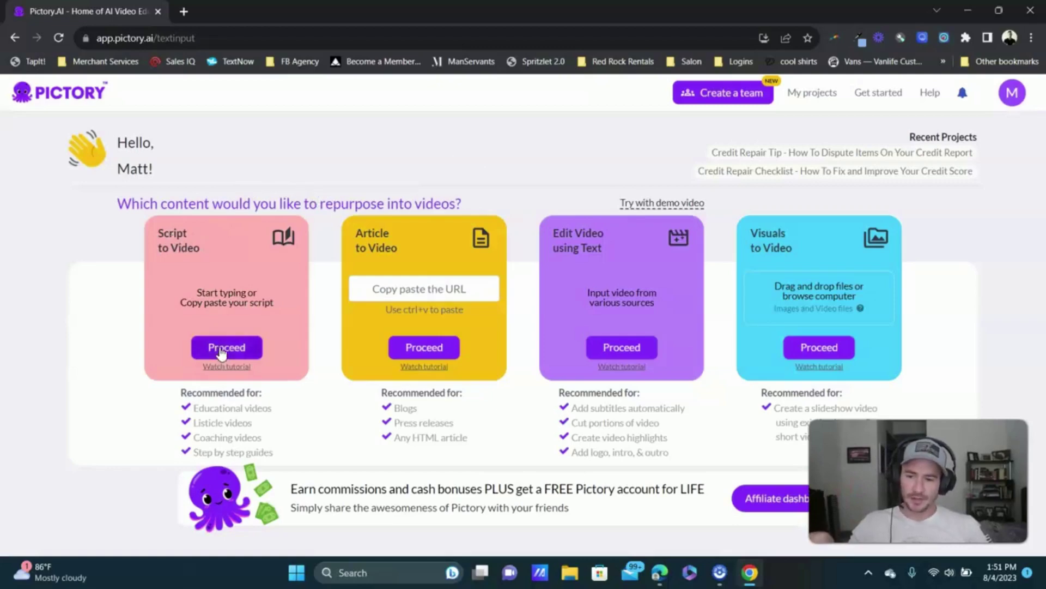
{"action": "left_click", "coordinate": [243, 349]}
{"action": "left_click", "coordinate": [231, 261]}
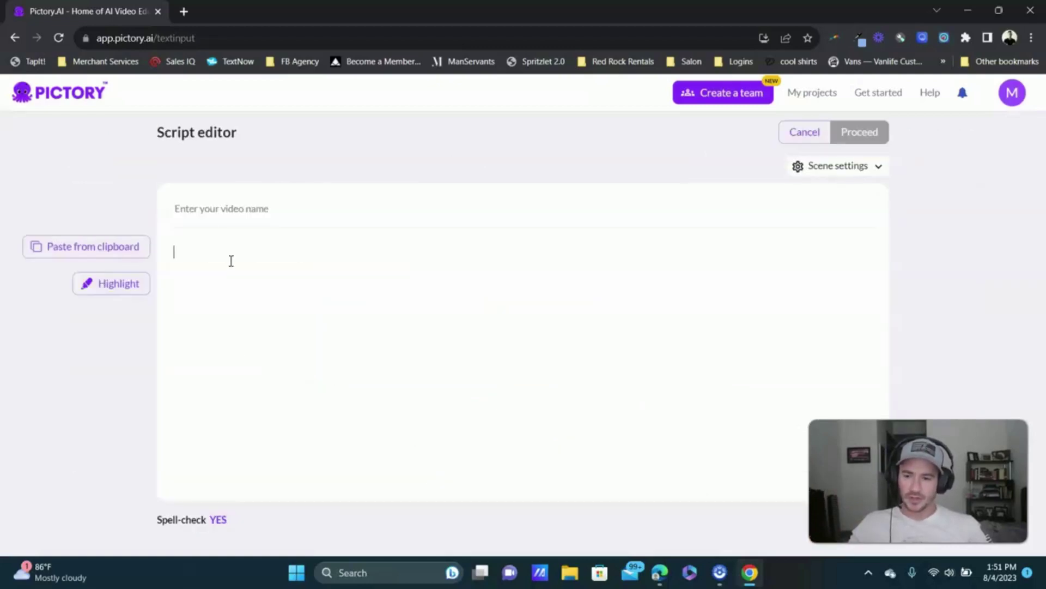
- Paste the copied credit improvement script into the editor and remove the bullets from the three lines under "Check your credit reports regularly"
{"action": "key", "text": "ctrl+v"}
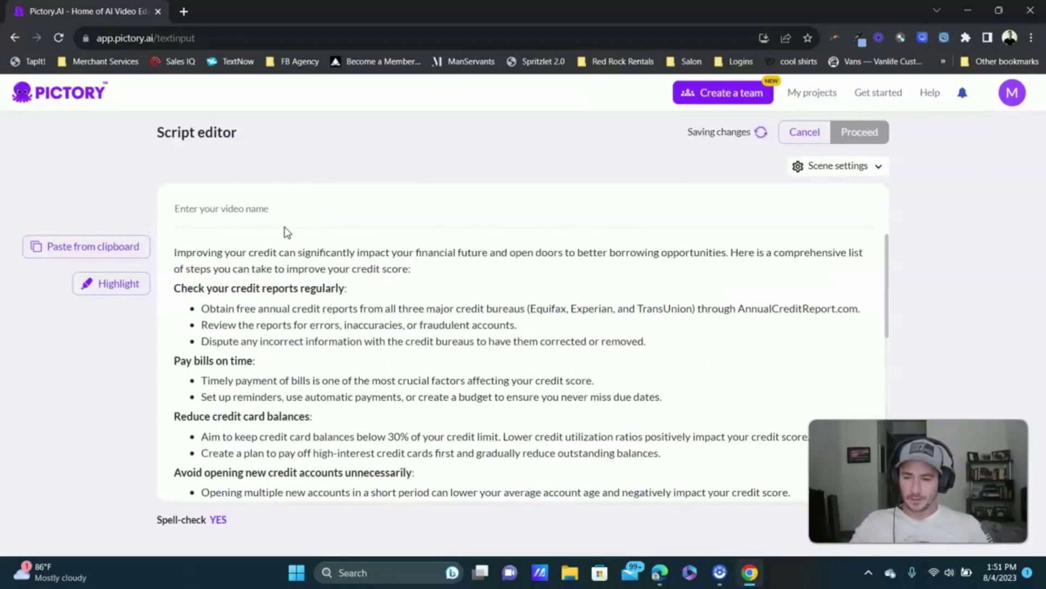
{"action": "left_click", "coordinate": [201, 308]}
{"action": "key", "text": "BackSpace"}
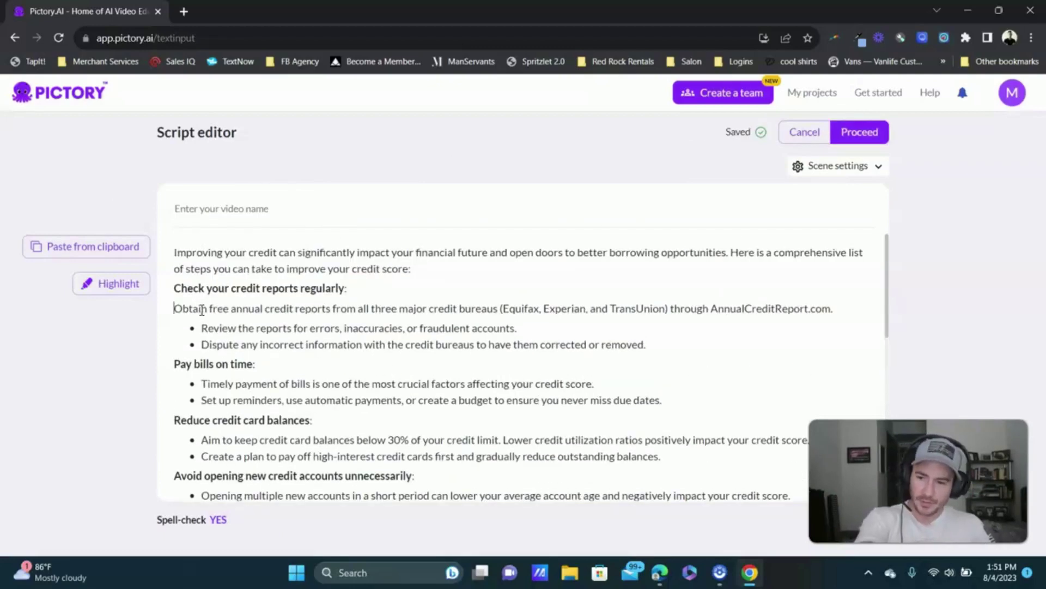
{"action": "left_click", "coordinate": [201, 325]}
{"action": "key", "text": "BackSpace"}
{"action": "left_click", "coordinate": [201, 347]}
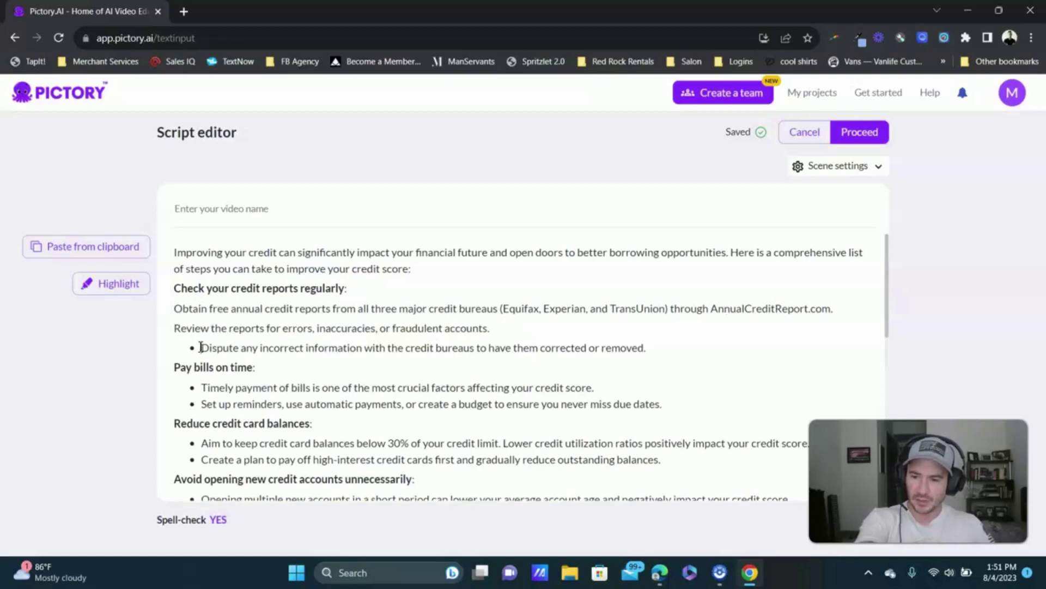
{"action": "key", "text": "BackSpace"}
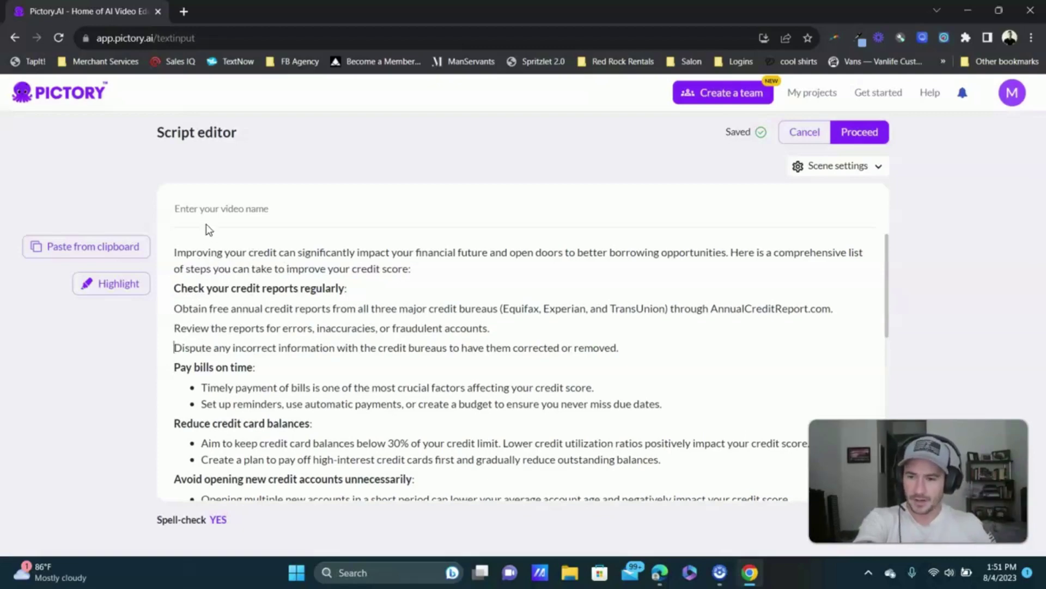
- Name the video "Credit Repair Checklist"
{"action": "left_click", "coordinate": [215, 209]}
{"action": "type", "text": "Credit "}
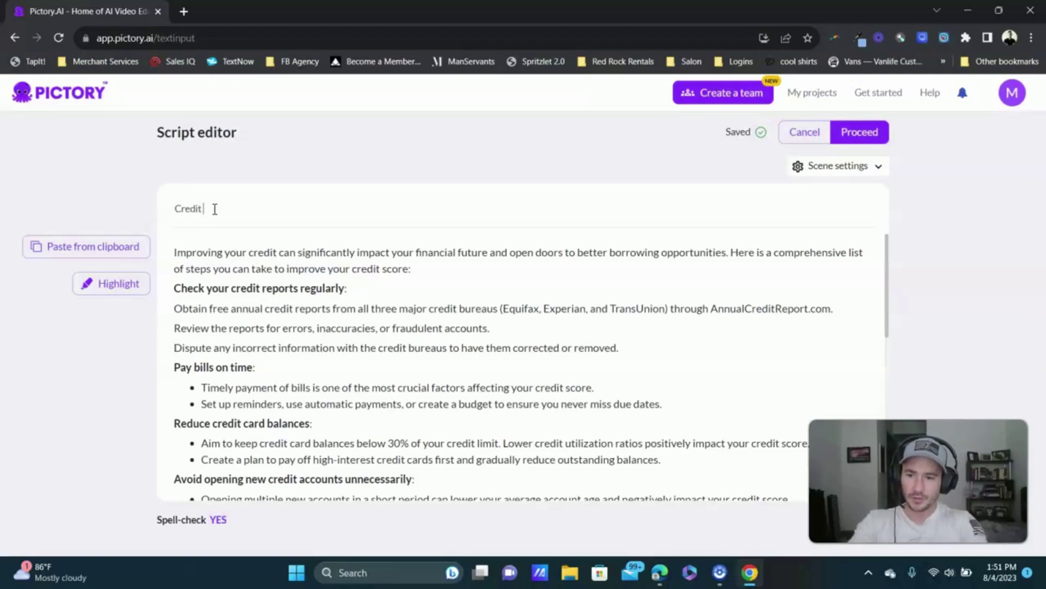
{"action": "type", "text": "Repair Checklist"}
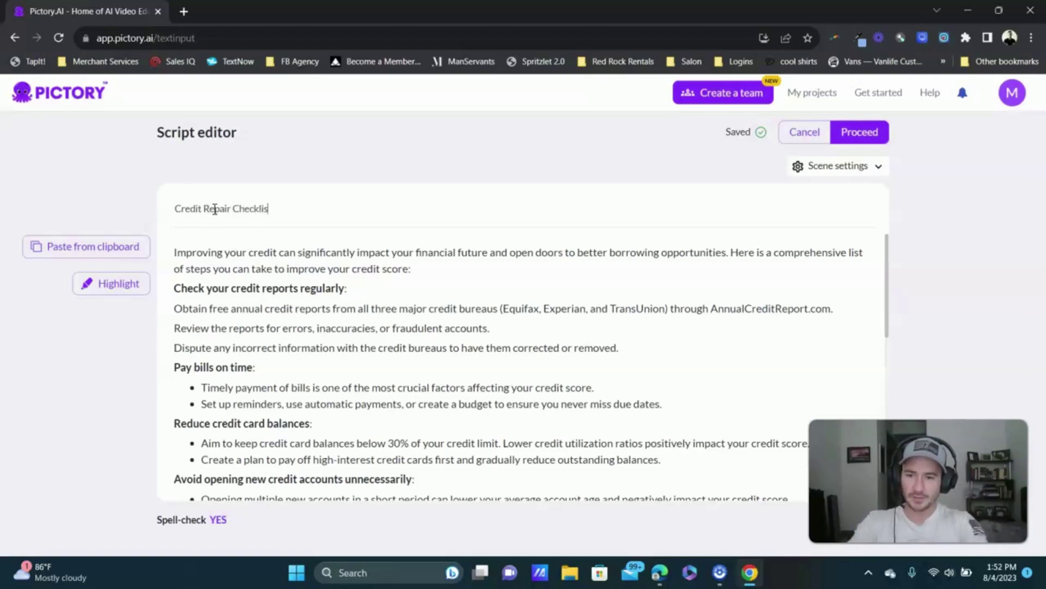
- Put the introduction's "Here is a comprehensive list" sentence on its own line and prefix the first two headings with "#1:" and "#2:"
{"action": "left_click", "coordinate": [733, 252]}
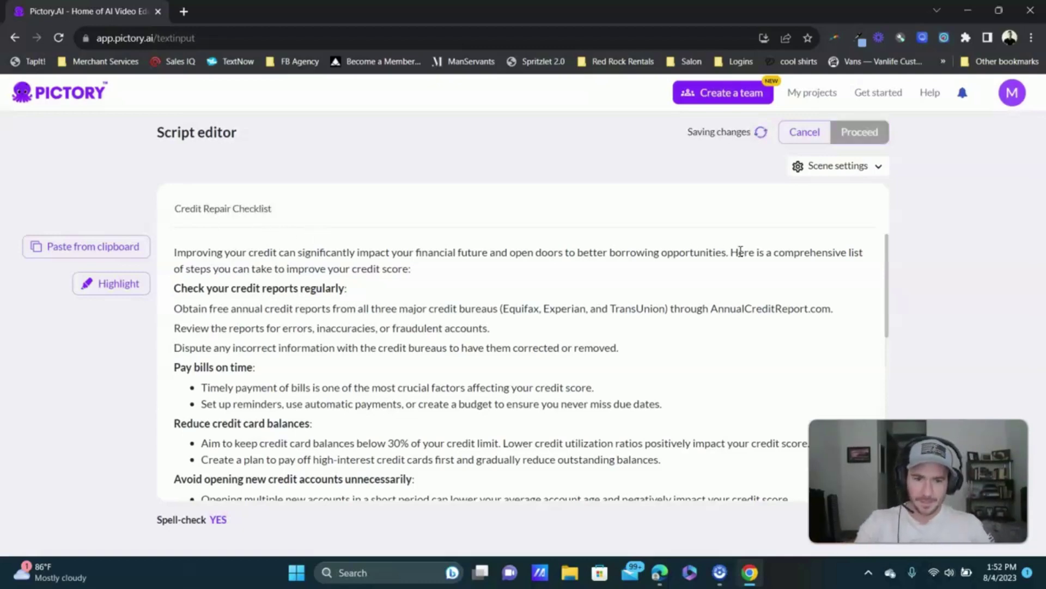
{"action": "key", "text": "Return"}
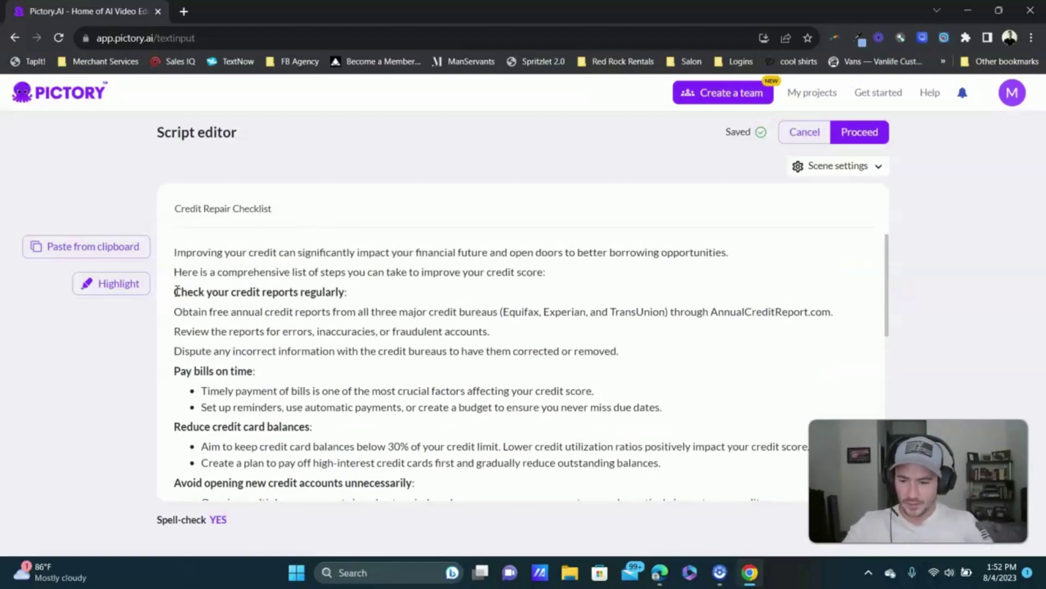
{"action": "left_click", "coordinate": [177, 291]}
{"action": "type", "text": "#1:"}
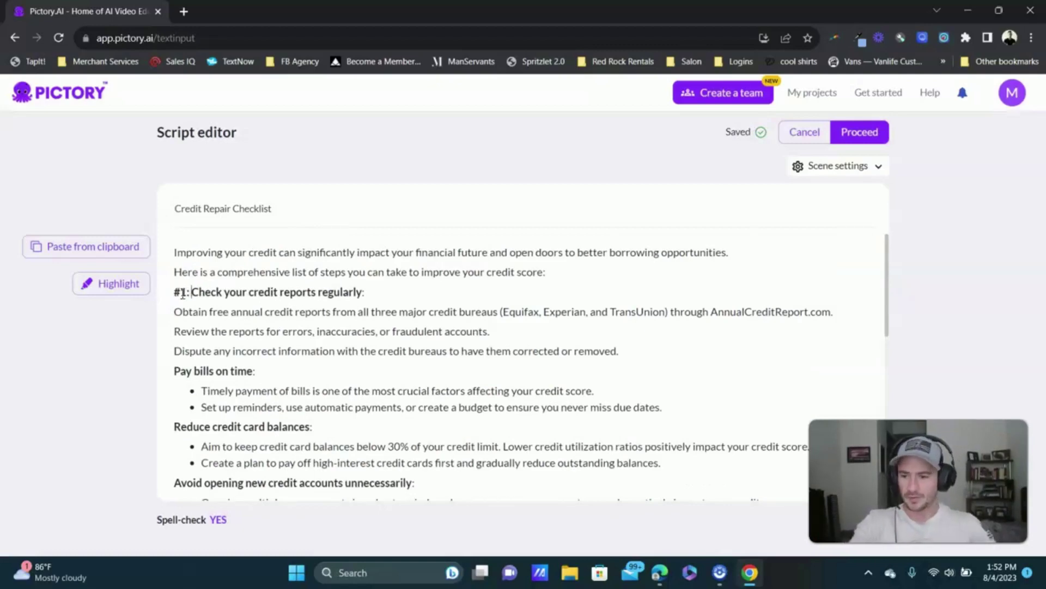
{"action": "left_click", "coordinate": [176, 368]}
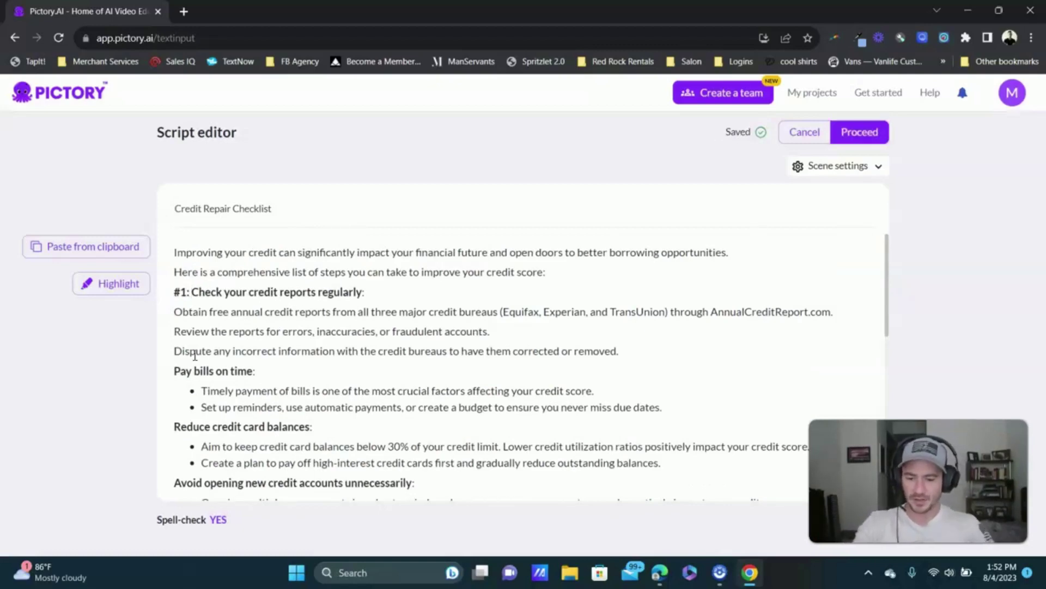
{"action": "type", "text": "#2:"}
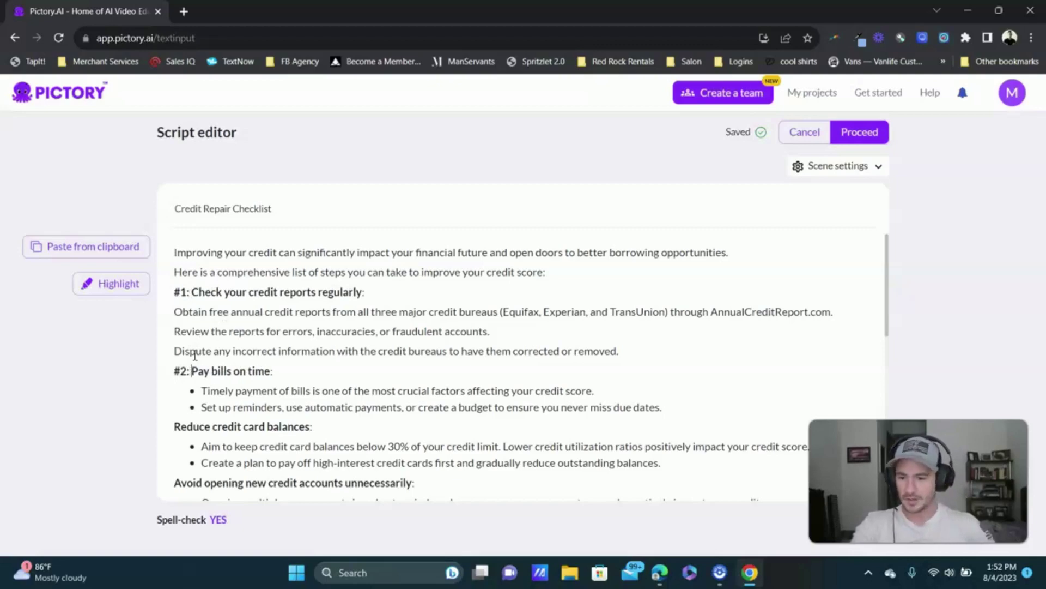
- Remove the bullets from the lines under "Pay bills on time" and "Reduce credit card balances" so they become plain paragraphs
{"action": "left_click", "coordinate": [202, 390]}
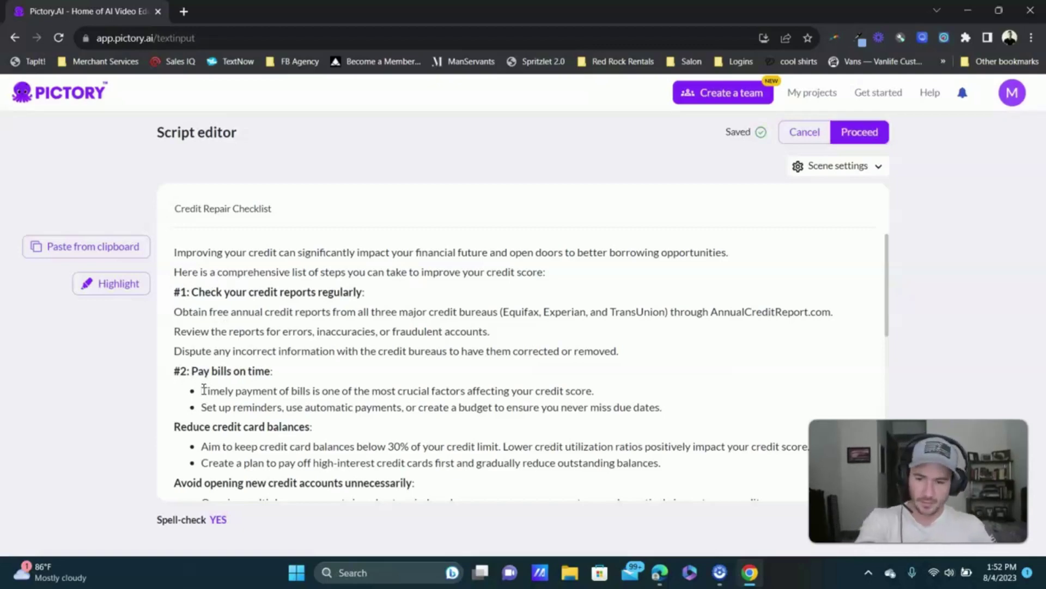
{"action": "key", "text": "BackSpace"}
{"action": "left_click", "coordinate": [201, 410]}
{"action": "key", "text": "BackSpace"}
{"action": "left_click", "coordinate": [201, 451]}
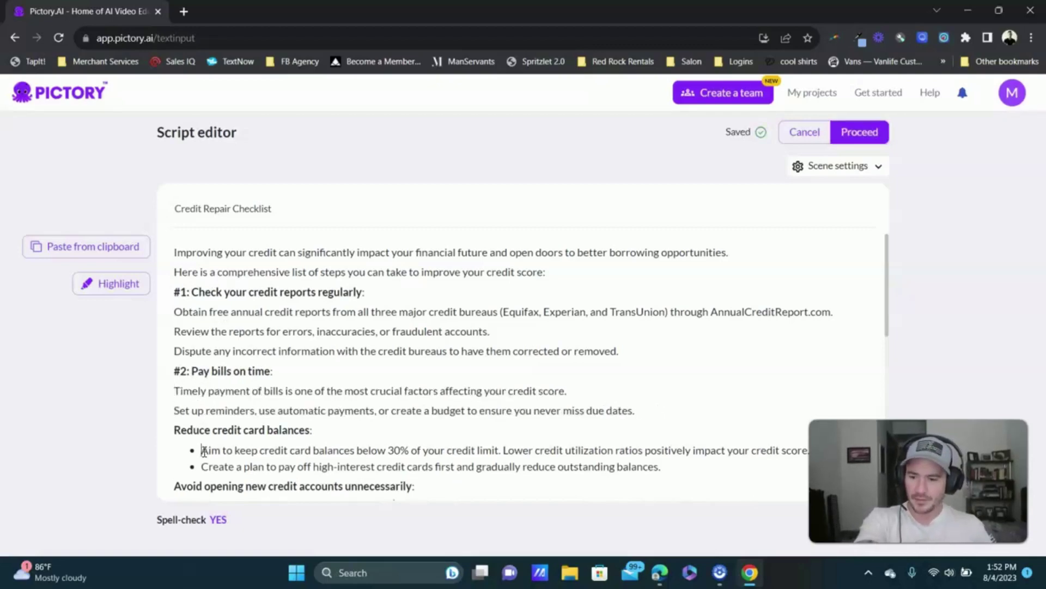
{"action": "key", "text": "BackSpace"}
{"action": "left_click", "coordinate": [199, 470]}
{"action": "key", "text": "BackSpace"}
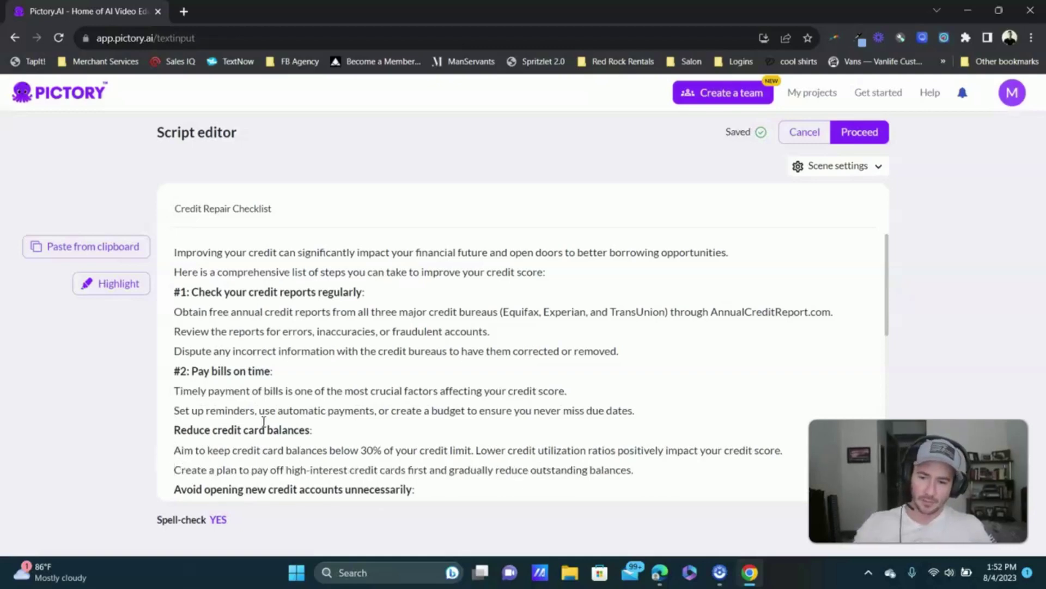
- Review the rest of the script through its closing paragraph and proceed to template selection
{"action": "scroll", "coordinate": [171, 373], "scroll_direction": "down", "scroll_amount": 1}
{"action": "scroll", "coordinate": [446, 323], "scroll_direction": "down", "scroll_amount": 3}
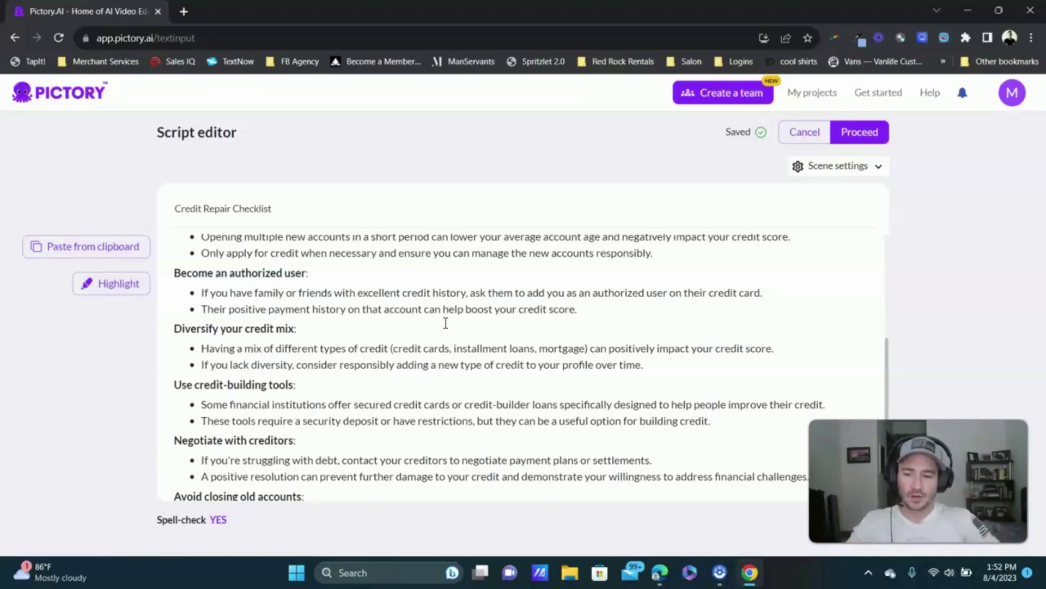
{"action": "scroll", "coordinate": [445, 324], "scroll_direction": "down", "scroll_amount": 3}
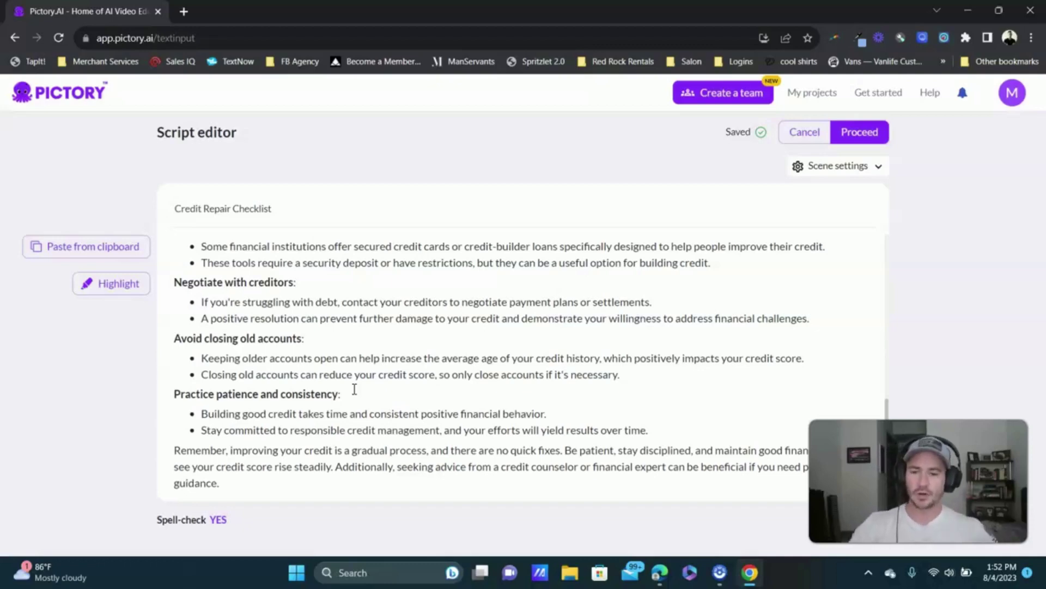
{"action": "scroll", "coordinate": [389, 337], "scroll_direction": "up", "scroll_amount": 10}
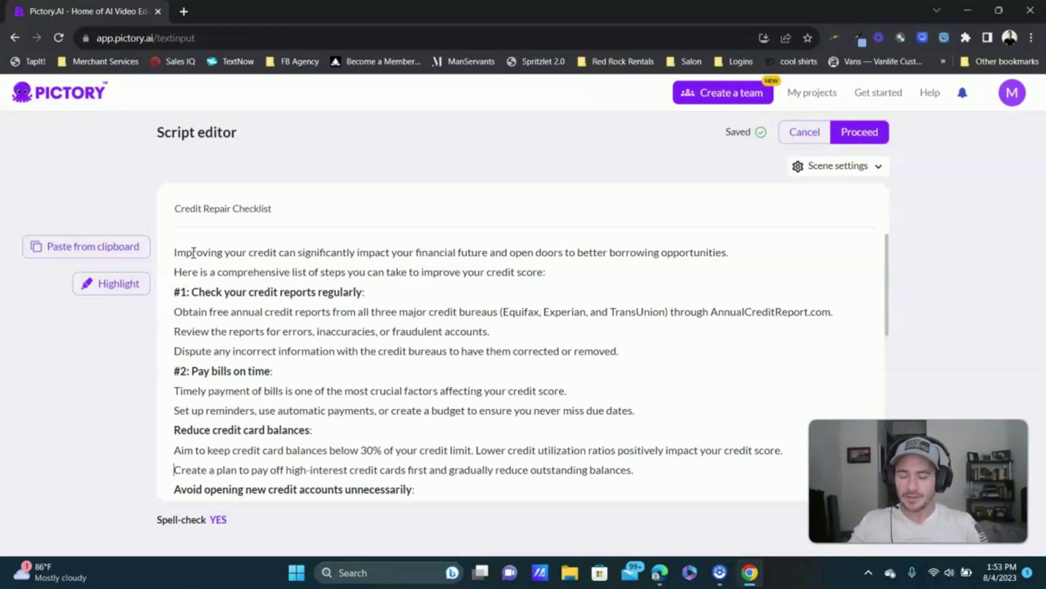
{"action": "scroll", "coordinate": [214, 285], "scroll_direction": "down", "scroll_amount": 8}
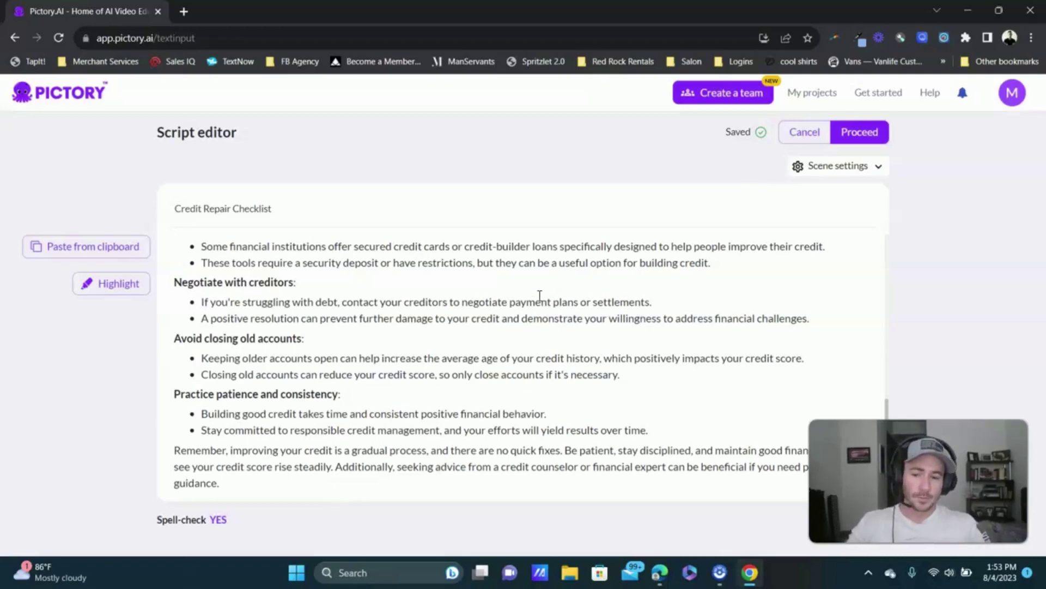
{"action": "left_click", "coordinate": [860, 132]}
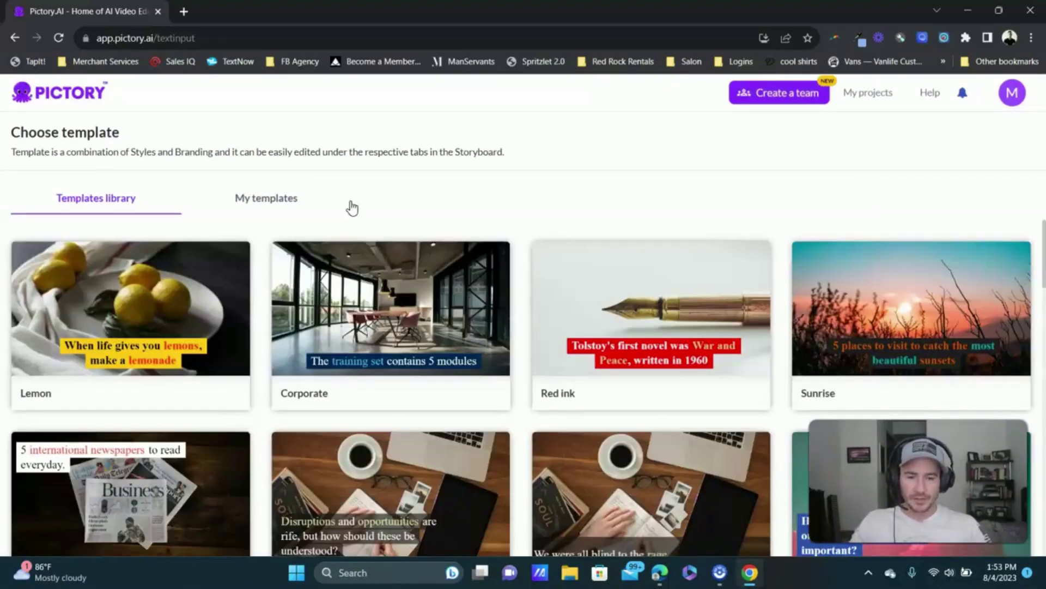
- Choose the "Subtitle default" template from the templates library in the 16:9 aspect ratio
{"action": "scroll", "coordinate": [250, 211], "scroll_direction": "down", "scroll_amount": 5}
{"action": "scroll", "coordinate": [134, 284], "scroll_direction": "down", "scroll_amount": 1}
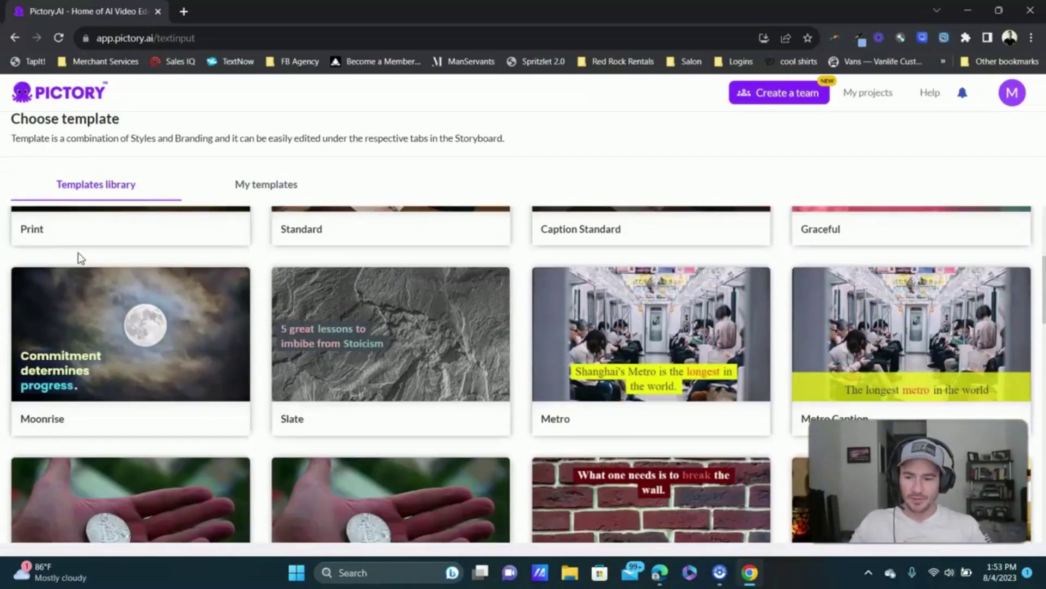
{"action": "scroll", "coordinate": [267, 295], "scroll_direction": "up", "scroll_amount": 1}
{"action": "scroll", "coordinate": [227, 327], "scroll_direction": "down", "scroll_amount": 4}
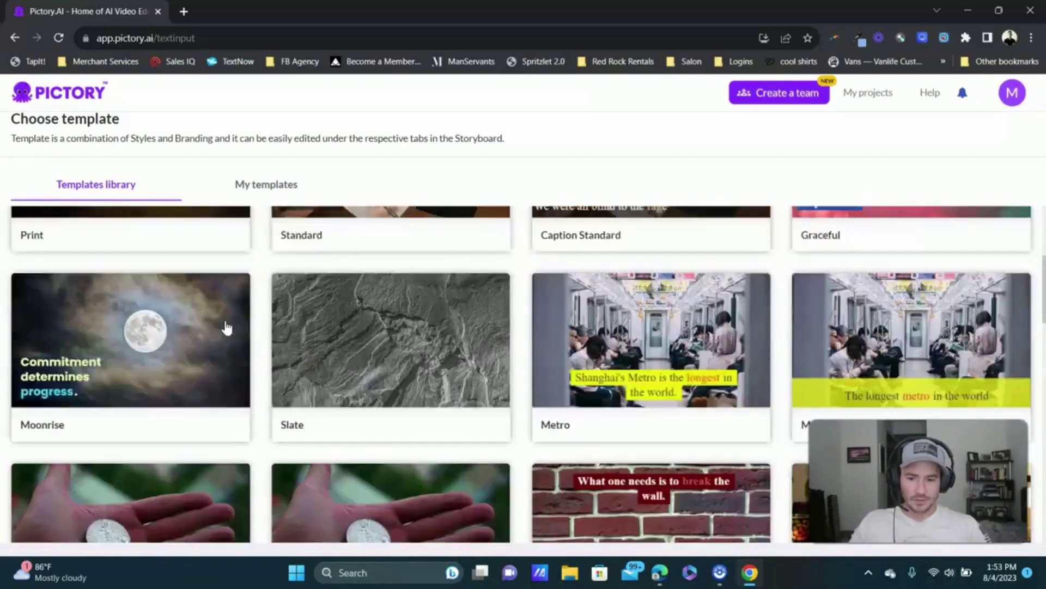
{"action": "mouse_move", "coordinate": [158, 308]}
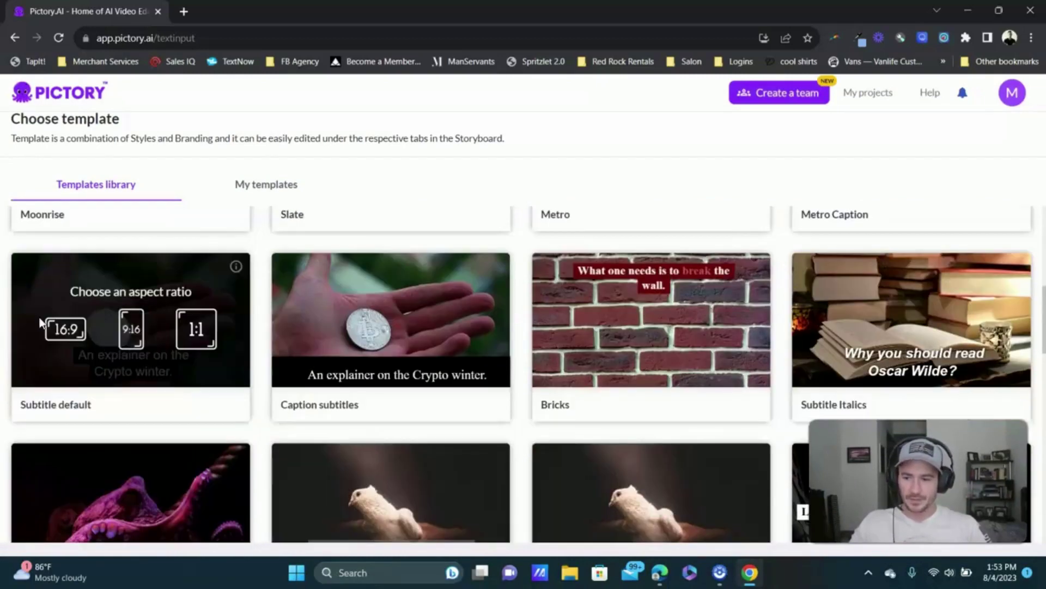
{"action": "left_click", "coordinate": [65, 329]}
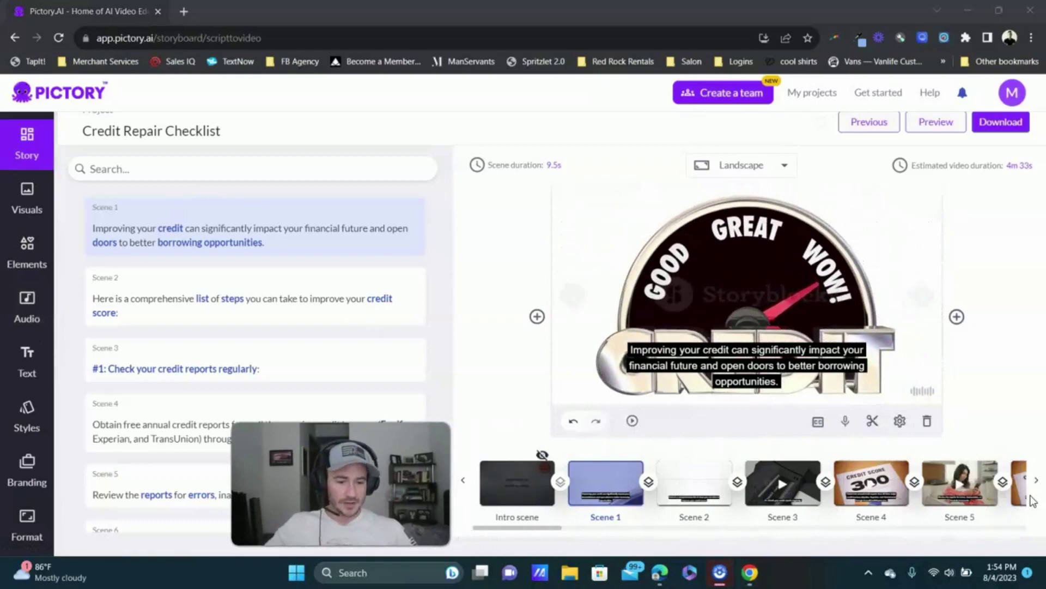
- Preview the English (US) male voice Tom and apply it as the video's voice-over
{"action": "left_click", "coordinate": [1037, 481]}
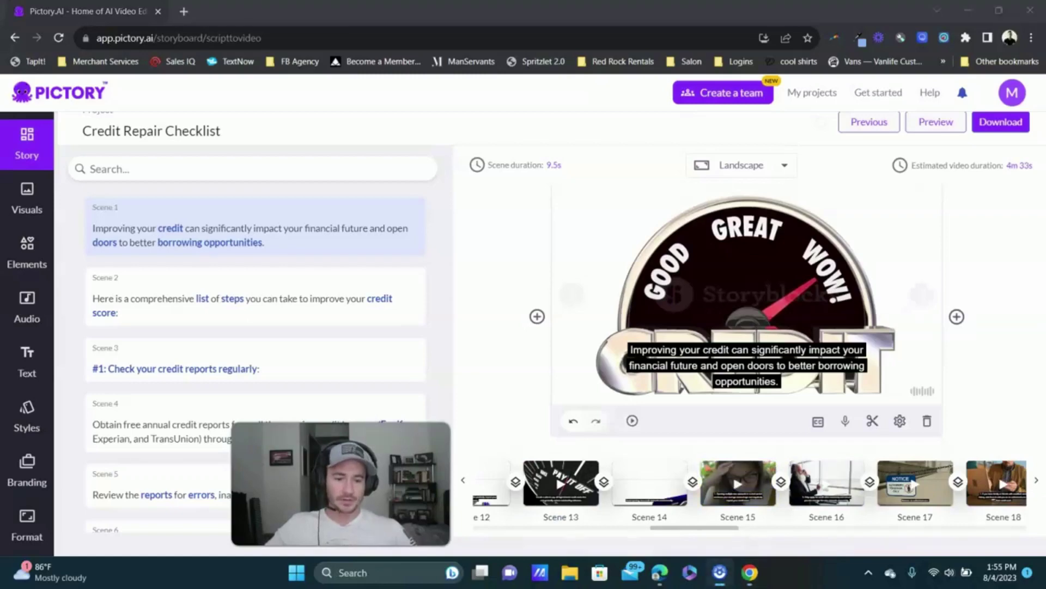
{"action": "left_click_drag", "start_coordinate": [341, 483], "coordinate": [924, 490]}
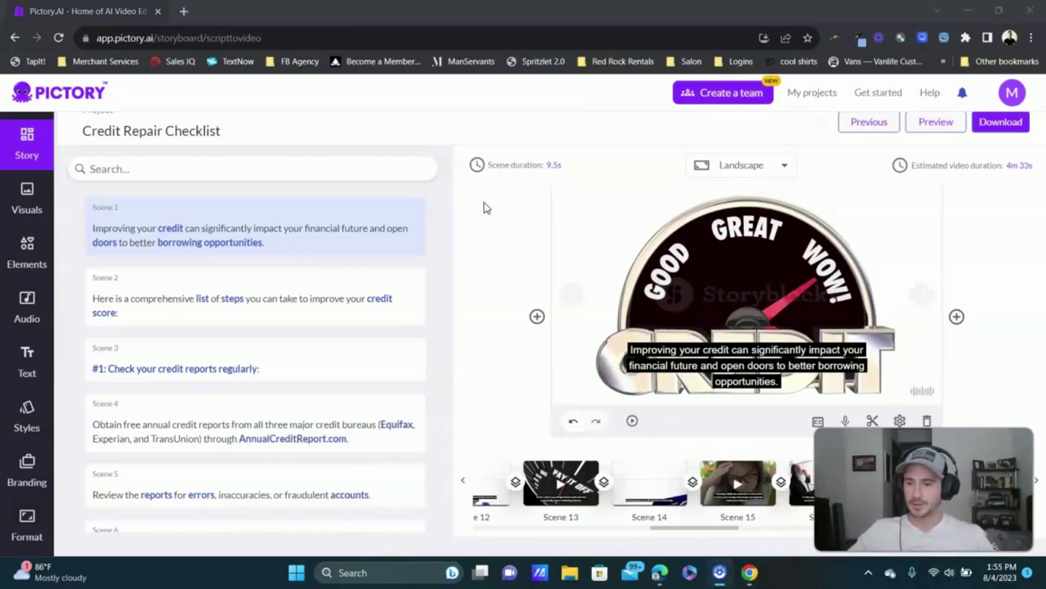
{"action": "left_click", "coordinate": [32, 302]}
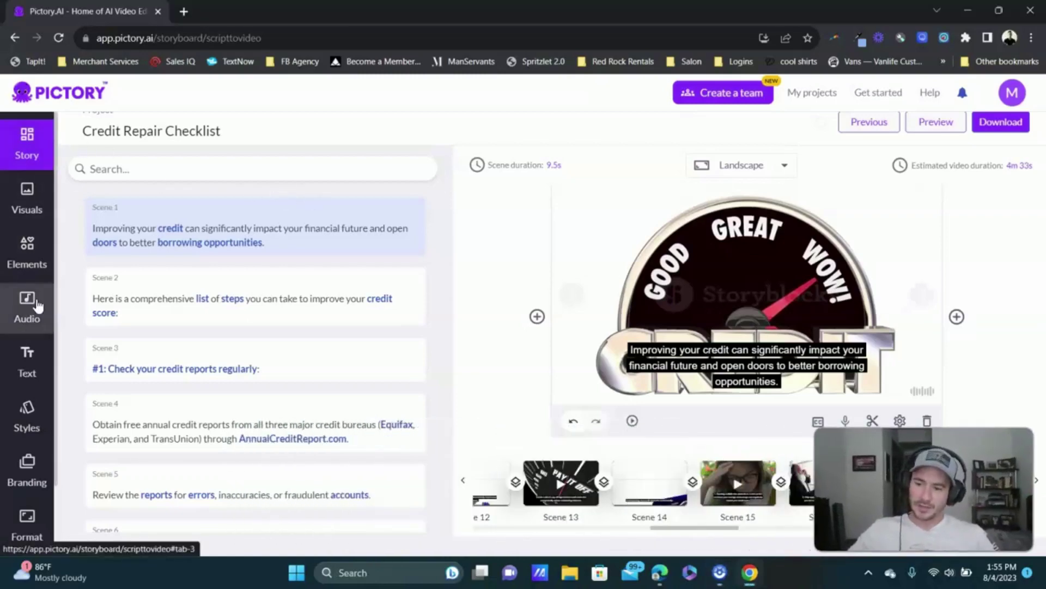
{"action": "left_click", "coordinate": [37, 305]}
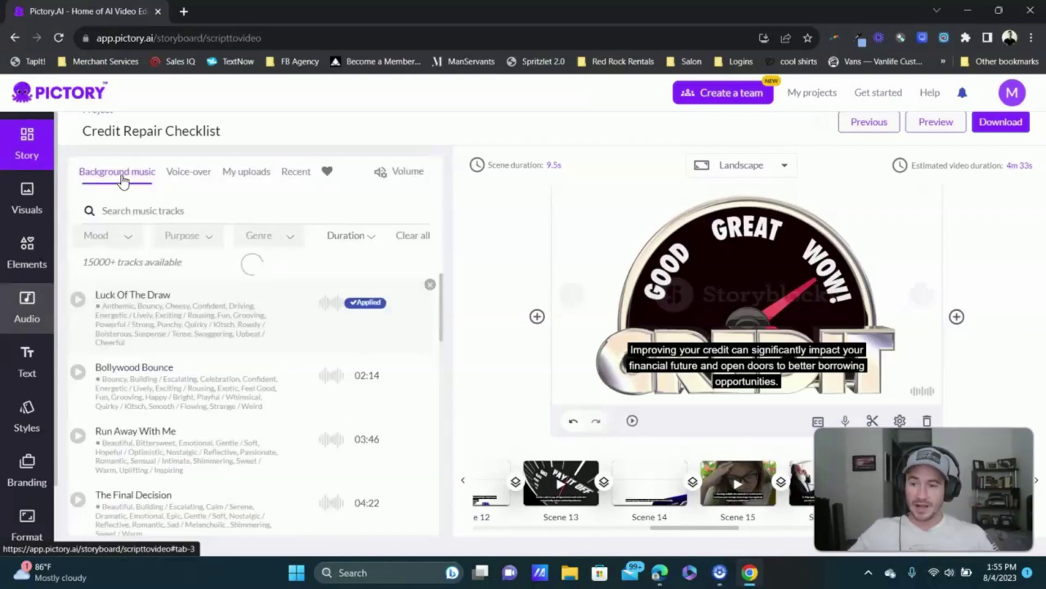
{"action": "left_click", "coordinate": [188, 188]}
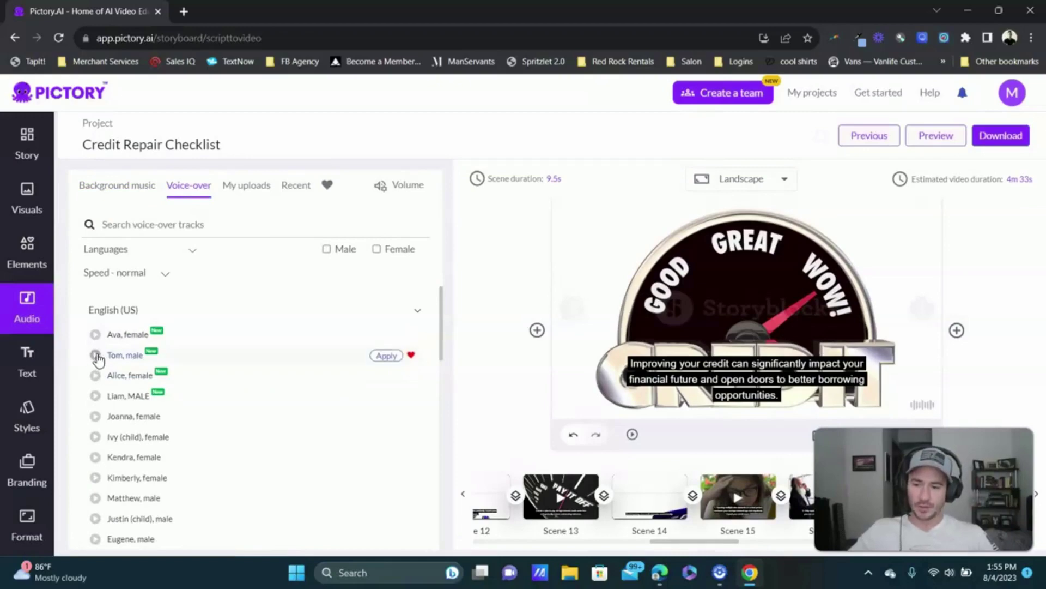
{"action": "left_click", "coordinate": [96, 355]}
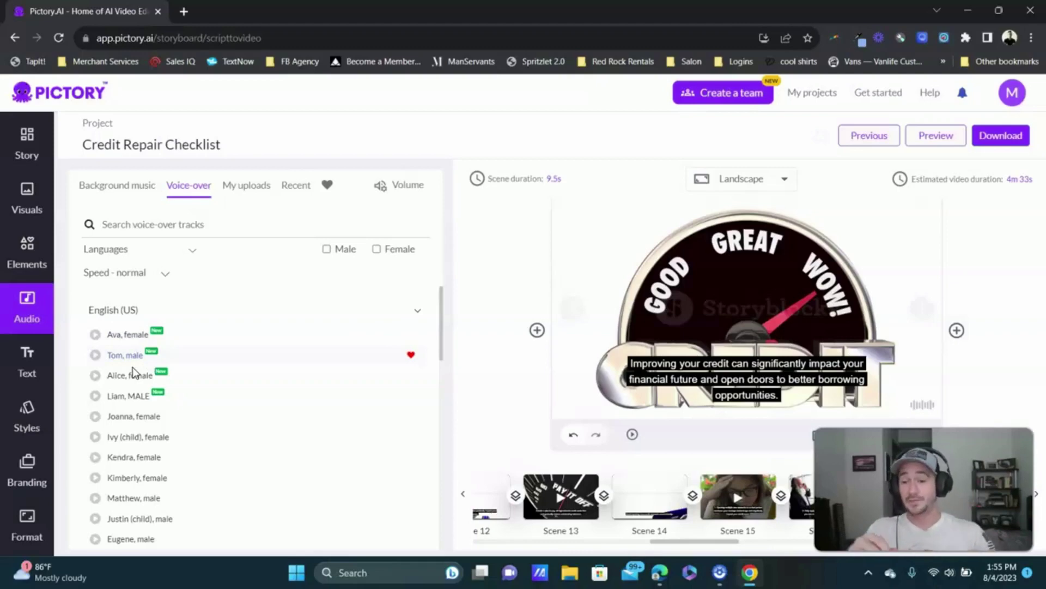
{"action": "scroll", "coordinate": [115, 374], "scroll_direction": "down", "scroll_amount": 1}
{"action": "scroll", "coordinate": [139, 307], "scroll_direction": "up", "scroll_amount": 1}
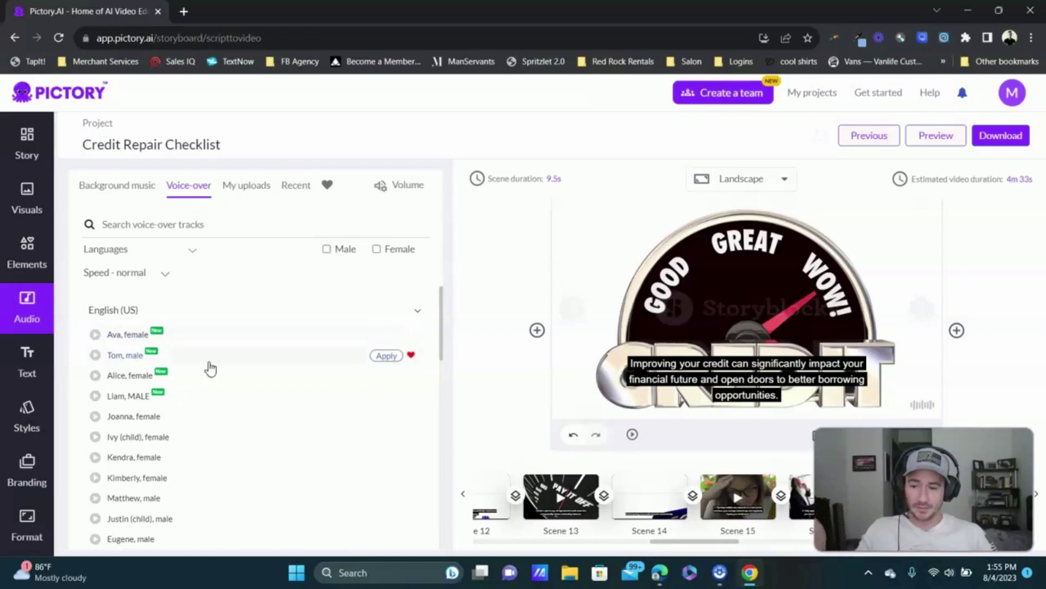
{"action": "left_click", "coordinate": [387, 356]}
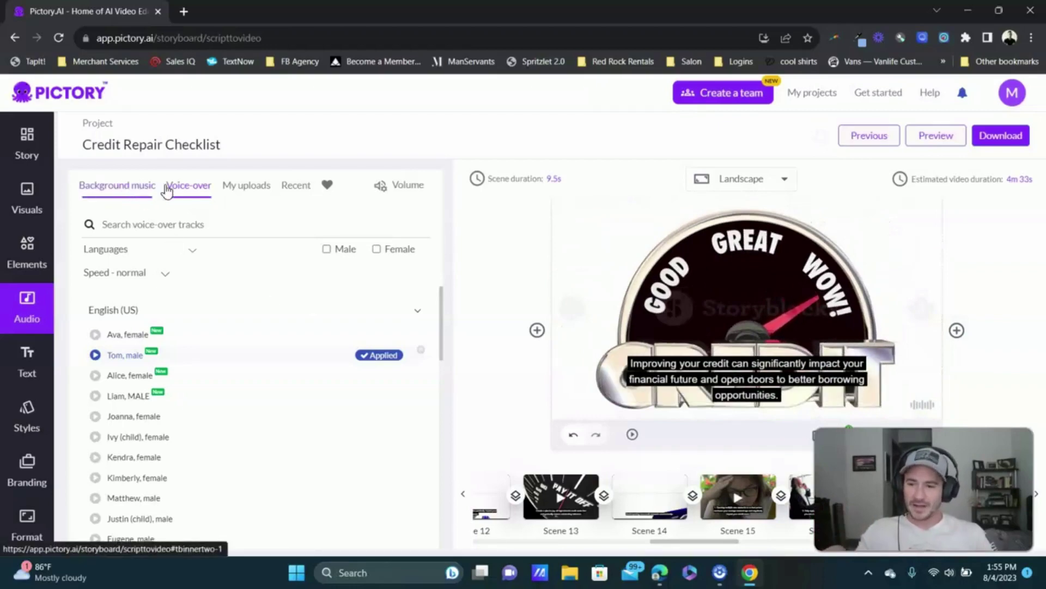
- Apply the favourite track "Fun Times" as the video's background music
{"action": "left_click", "coordinate": [141, 185]}
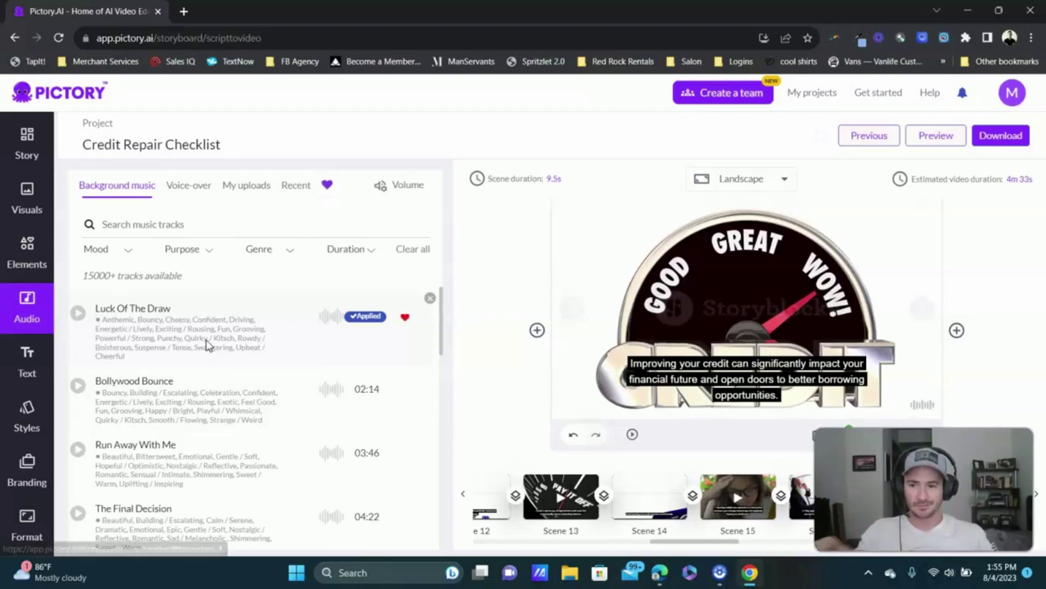
{"action": "left_click", "coordinate": [327, 187]}
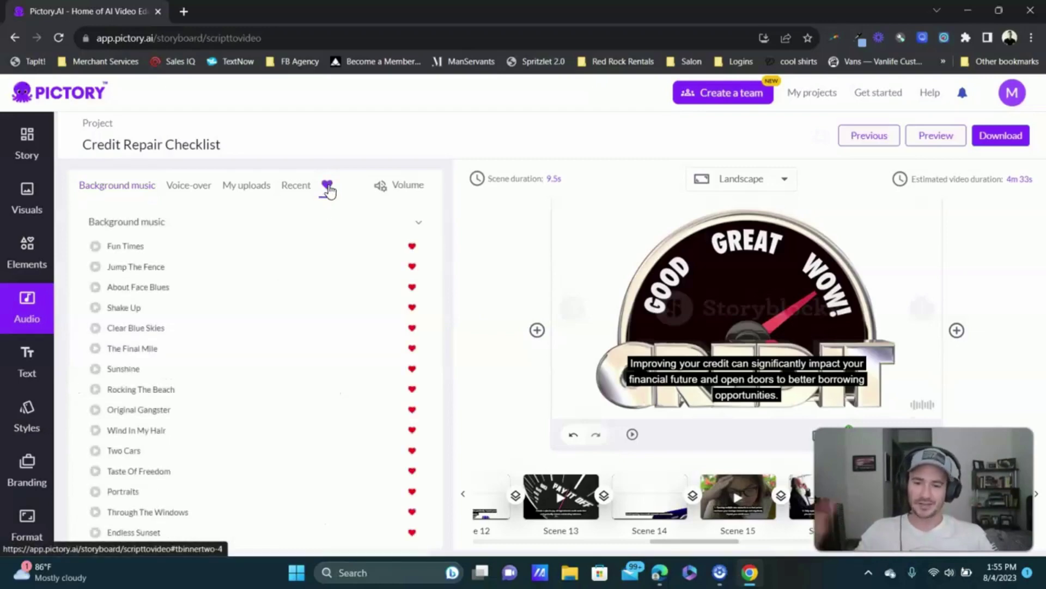
{"action": "scroll", "coordinate": [207, 275], "scroll_direction": "down", "scroll_amount": 1}
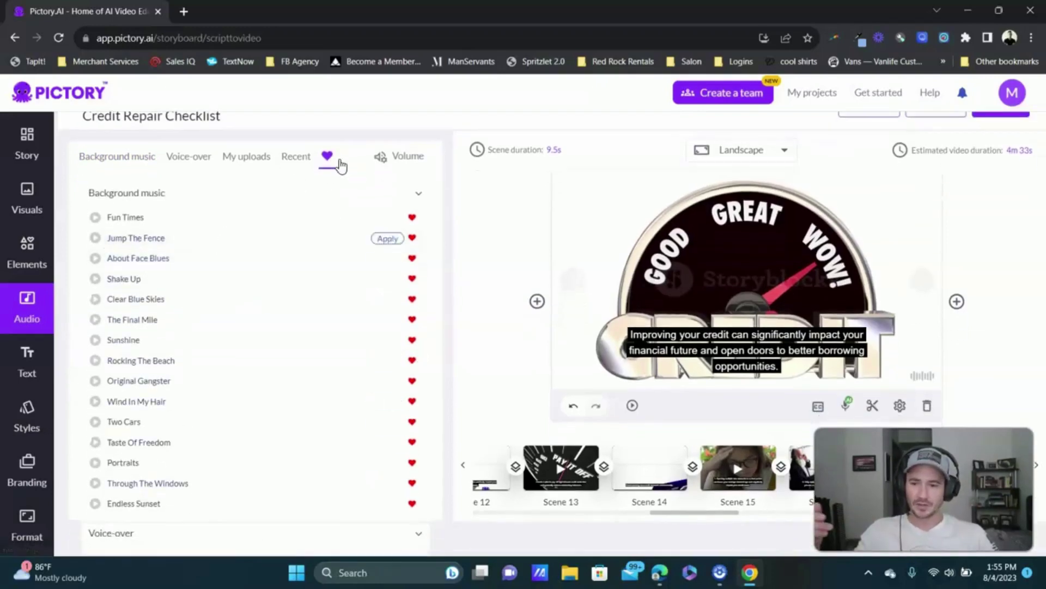
{"action": "mouse_move", "coordinate": [109, 224]}
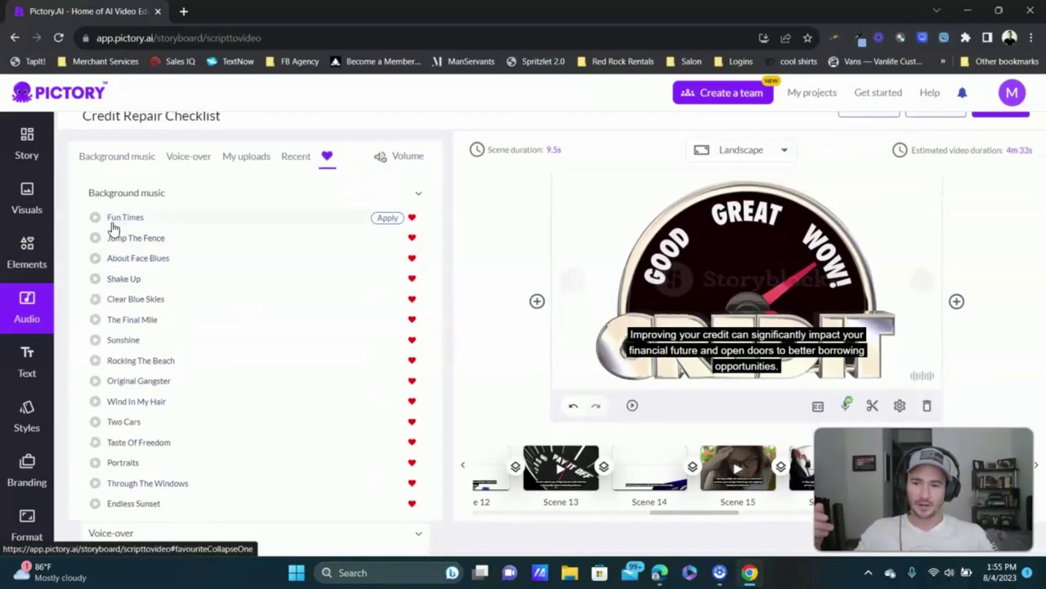
{"action": "left_click", "coordinate": [386, 218]}
{"action": "mouse_move", "coordinate": [384, 226]}
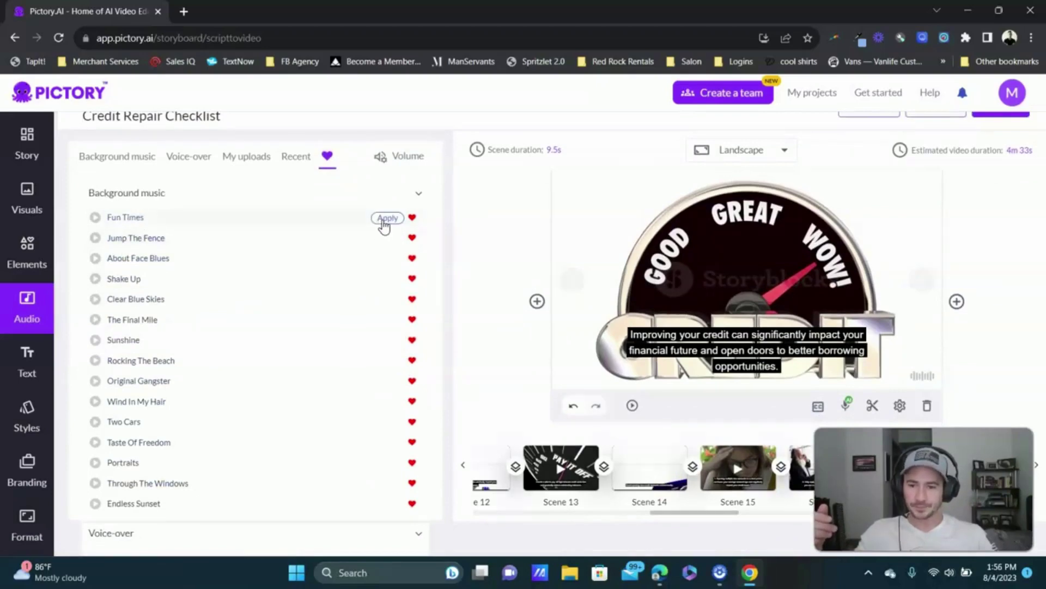
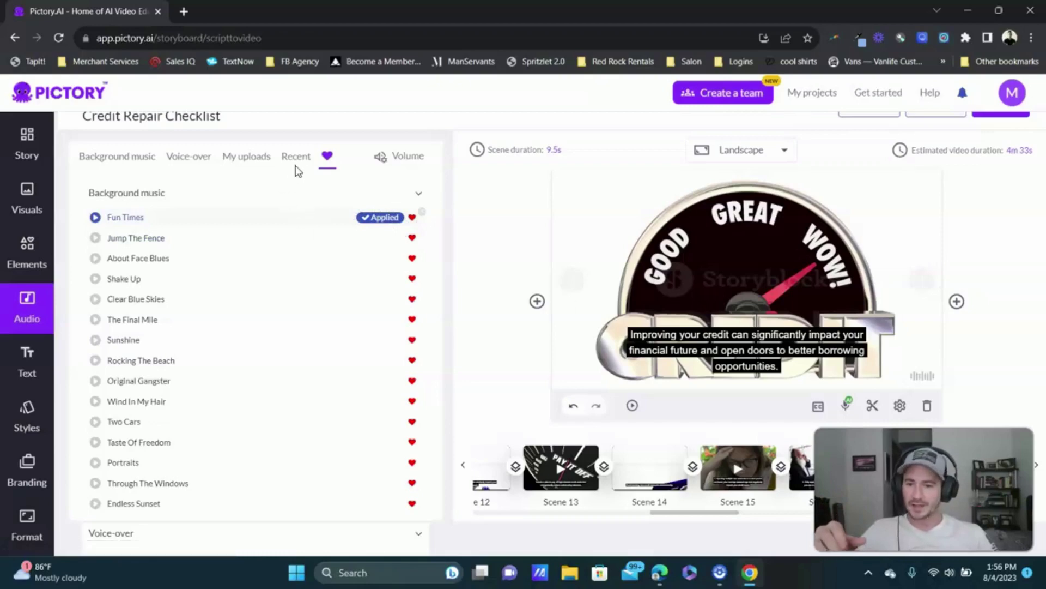
- Set the background music volume to 15%
{"action": "left_click", "coordinate": [400, 159]}
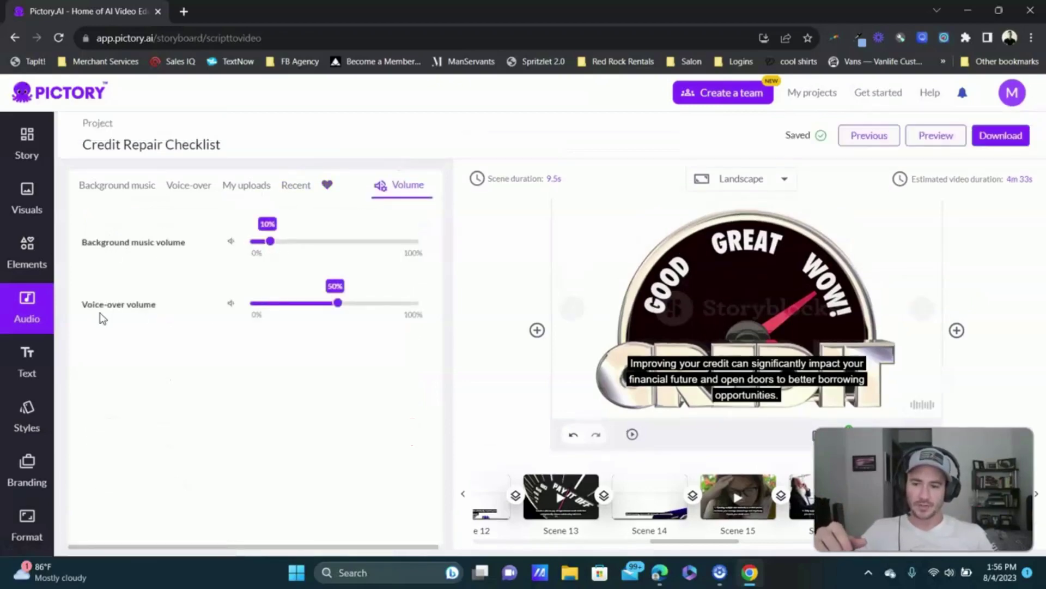
{"action": "left_click_drag", "start_coordinate": [273, 248], "coordinate": [278, 246]}
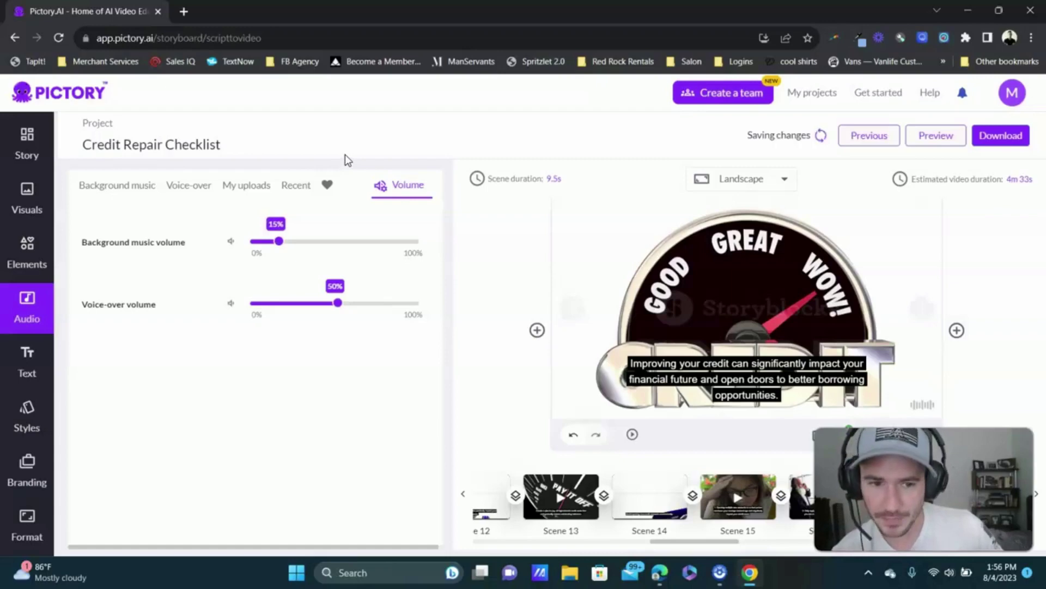
{"action": "left_click", "coordinate": [466, 182]}
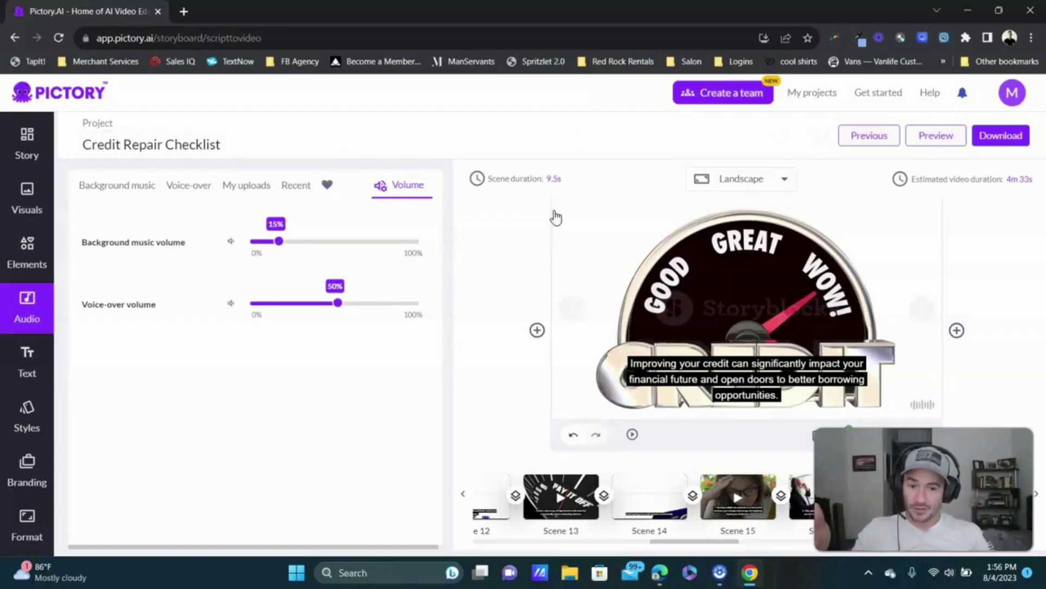
- Widen the caption box of the "Improving your credit" scene on both sides so its text wraps onto two lines
{"action": "left_click", "coordinate": [750, 365]}
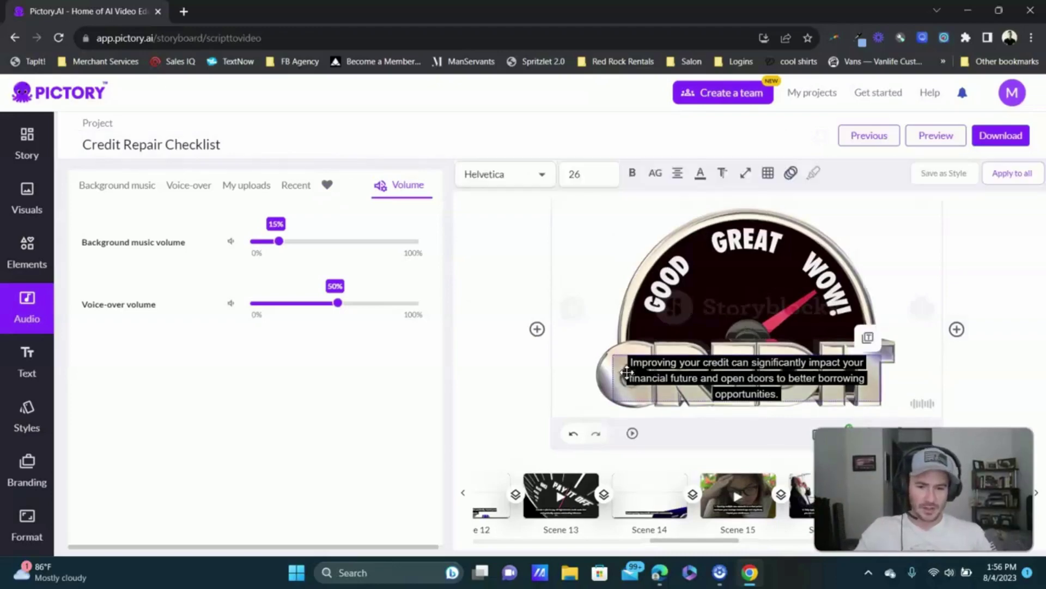
{"action": "left_click_drag", "start_coordinate": [613, 376], "coordinate": [556, 374]}
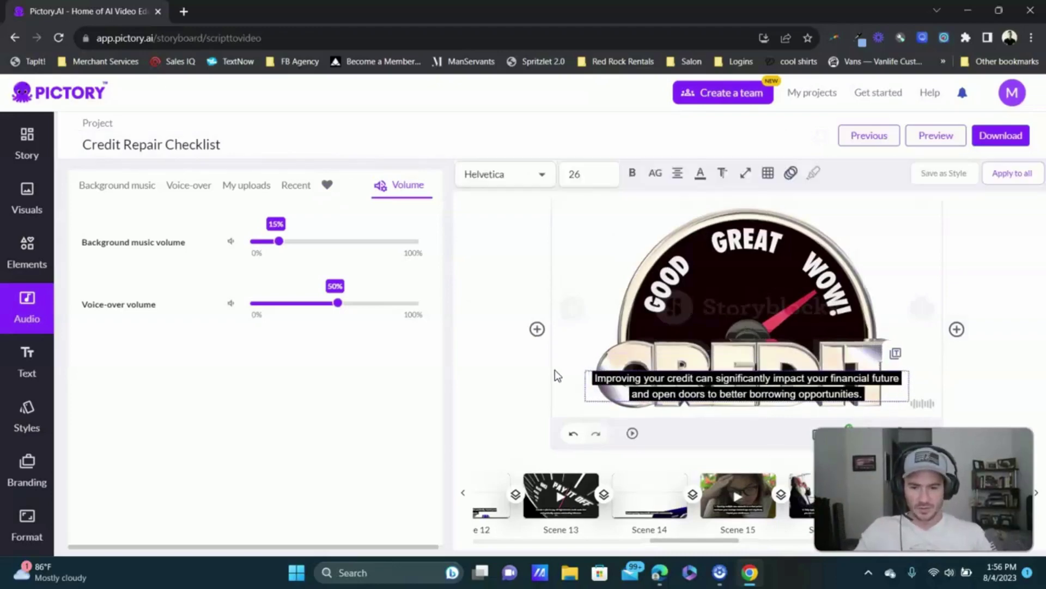
{"action": "left_click", "coordinate": [581, 176]}
{"action": "left_click", "coordinate": [615, 145]}
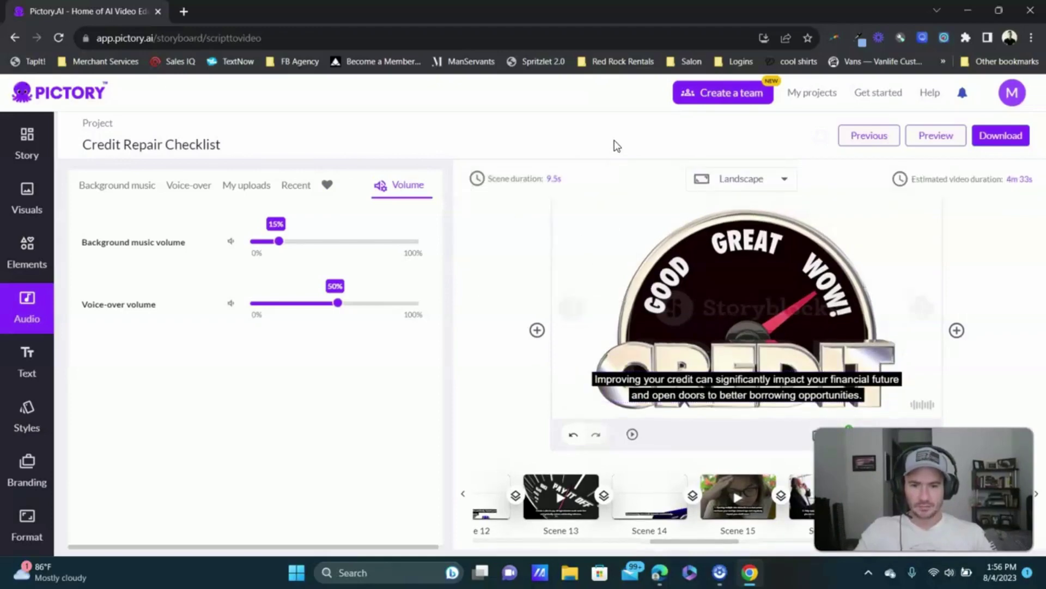
- Set the caption's font size to 32 and apply the text styling to all scenes
{"action": "left_click", "coordinate": [731, 377]}
{"action": "left_click", "coordinate": [581, 172]}
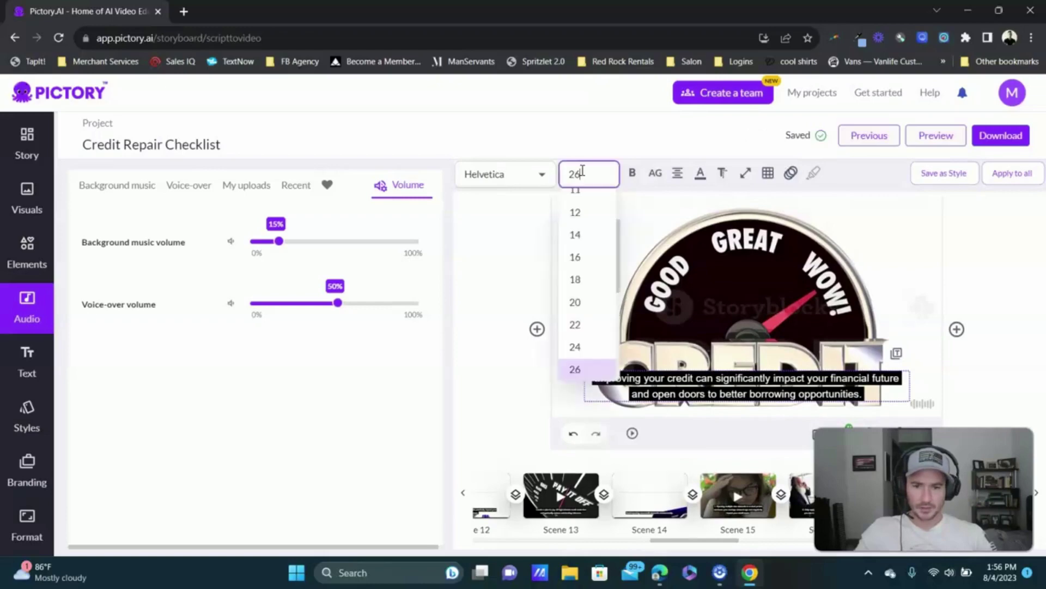
{"action": "scroll", "coordinate": [576, 264], "scroll_direction": "down", "scroll_amount": 3}
{"action": "left_click", "coordinate": [577, 298]}
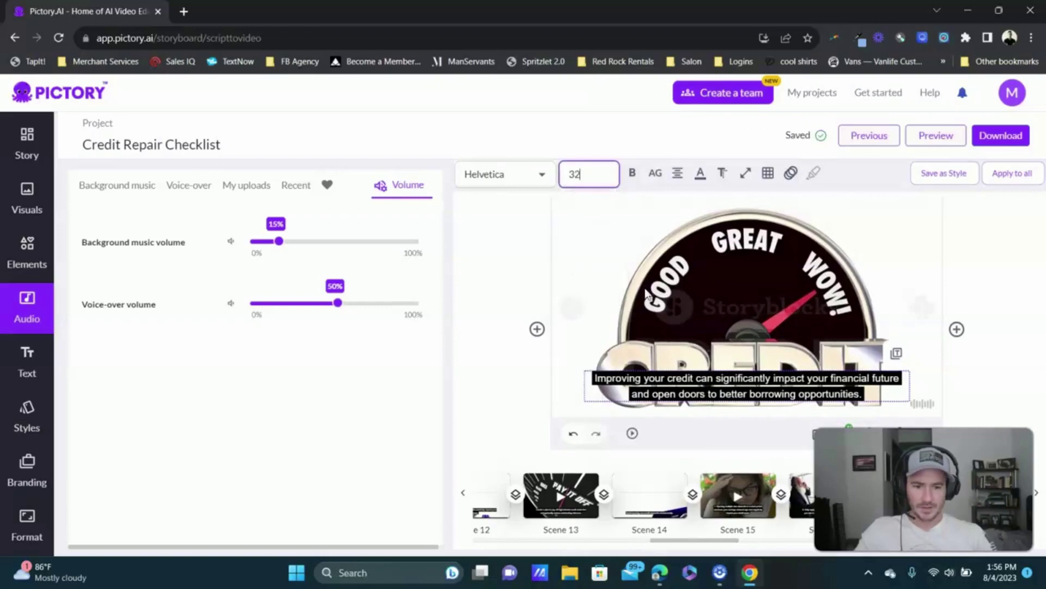
{"action": "left_click", "coordinate": [1010, 175]}
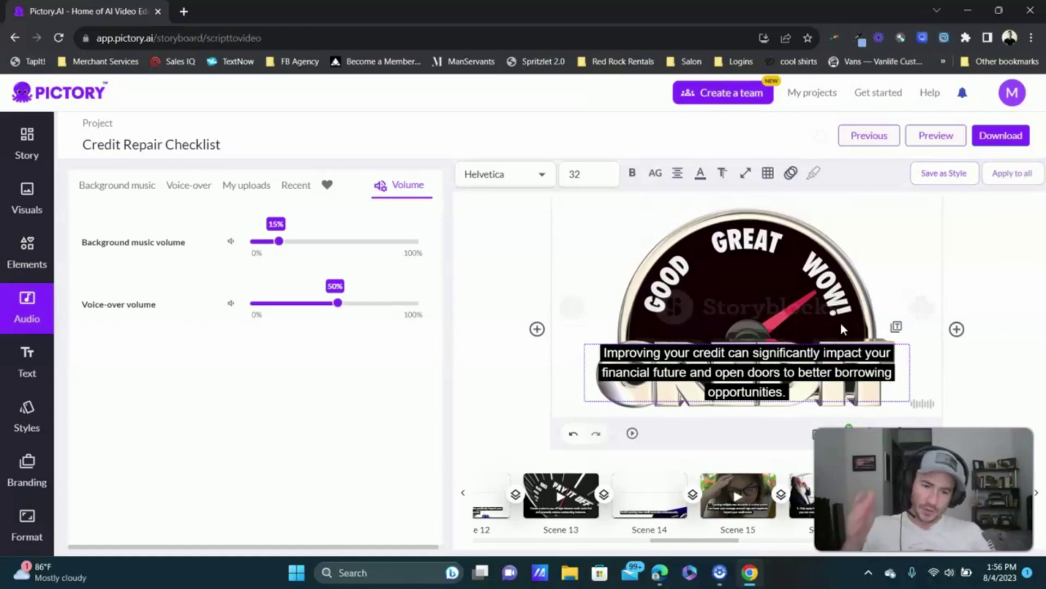
{"action": "left_click", "coordinate": [716, 365]}
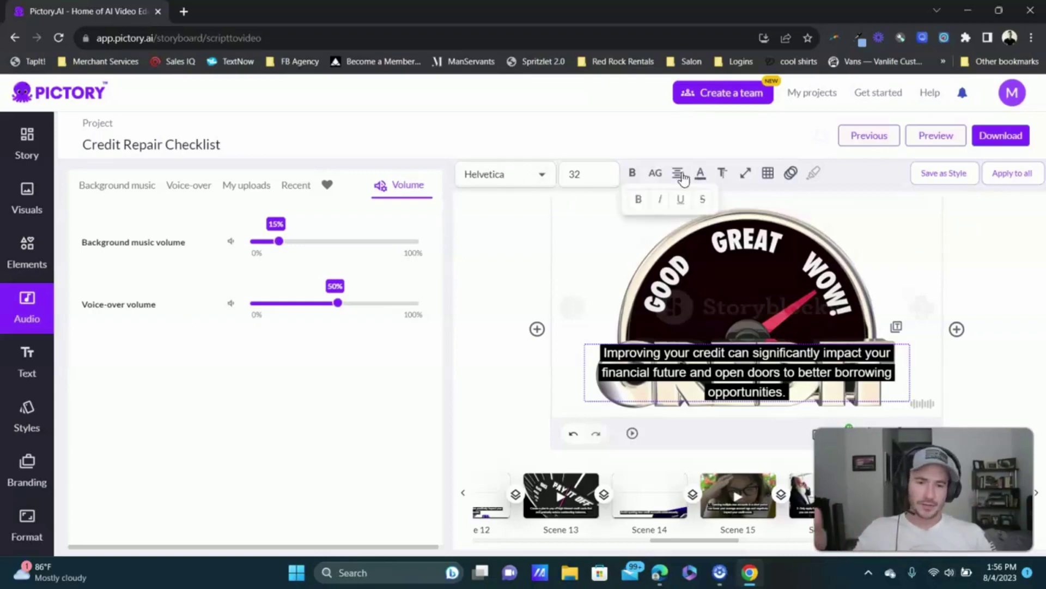
{"action": "mouse_move", "coordinate": [736, 182]}
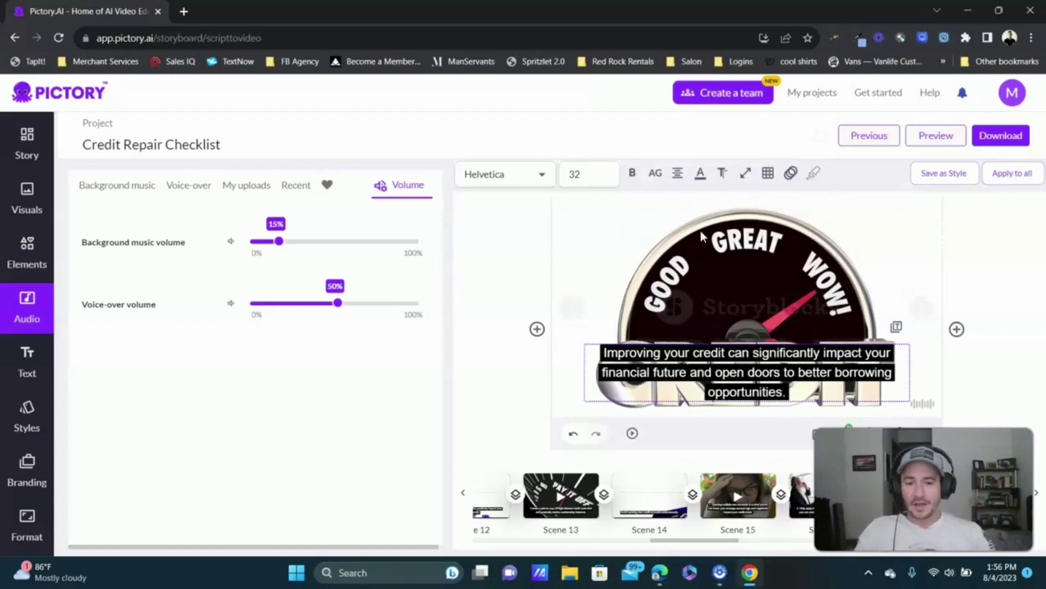
{"action": "left_click", "coordinate": [732, 244]}
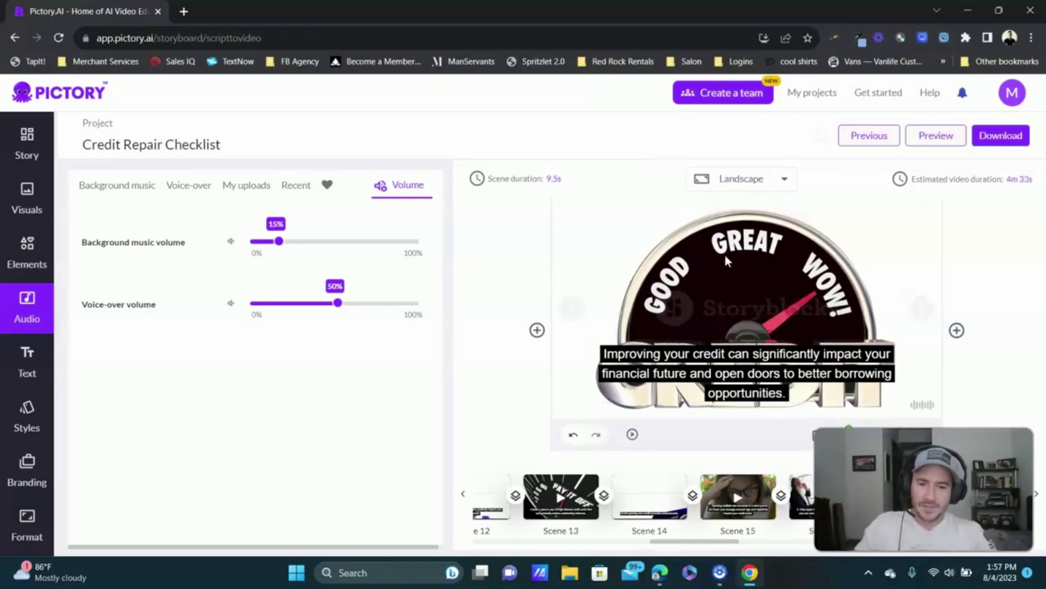
- Search the visuals library for "credit" and replace the scene's visual with the clip of a man holding a phone and credit card
{"action": "left_click", "coordinate": [32, 212]}
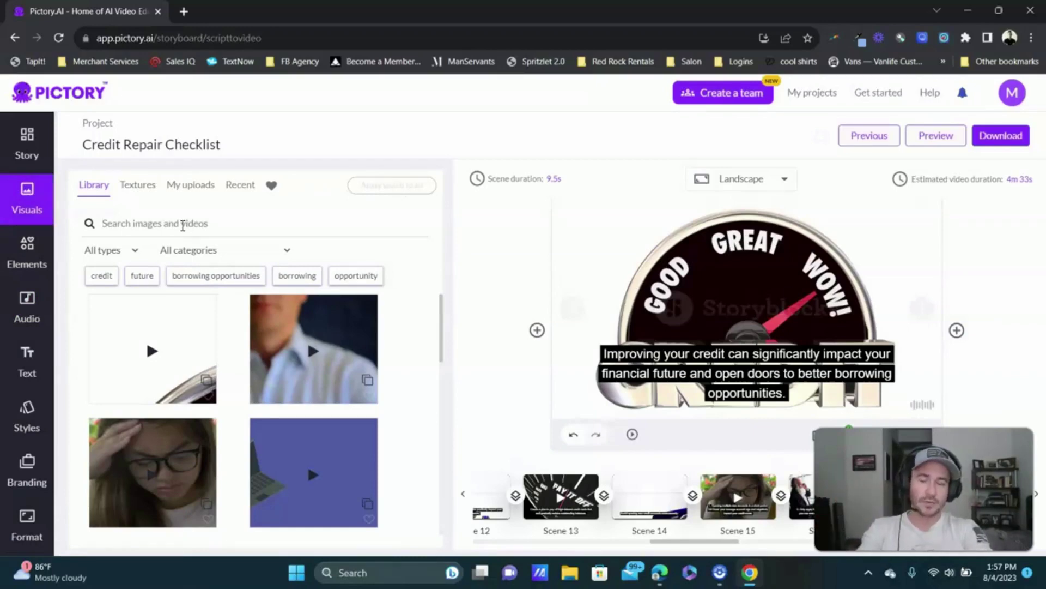
{"action": "type", "text": "credit"}
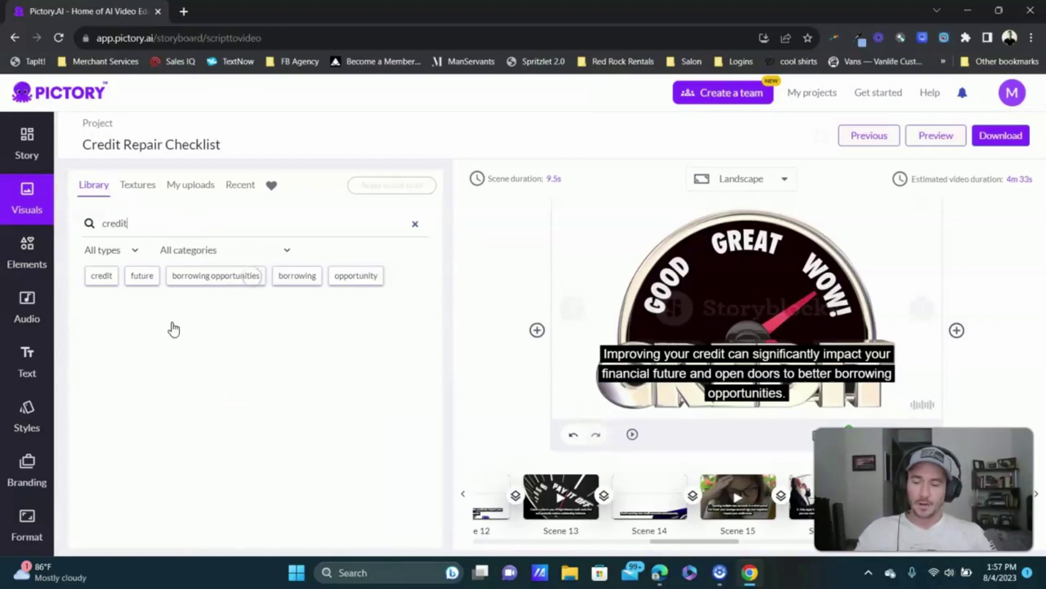
{"action": "scroll", "coordinate": [297, 363], "scroll_direction": "down", "scroll_amount": 4}
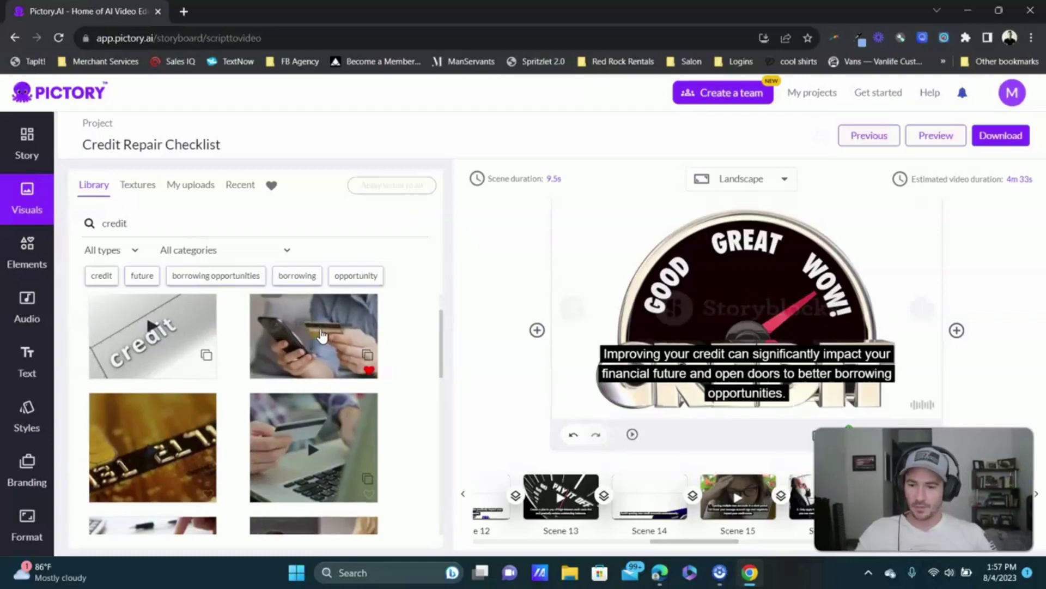
{"action": "left_click", "coordinate": [322, 335]}
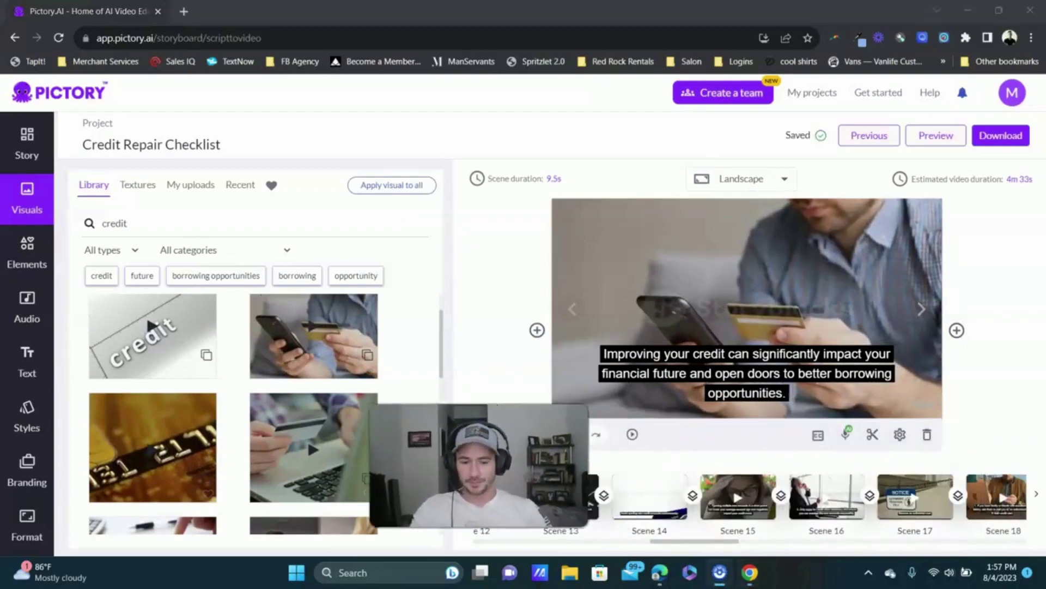
{"action": "left_click", "coordinate": [845, 434]}
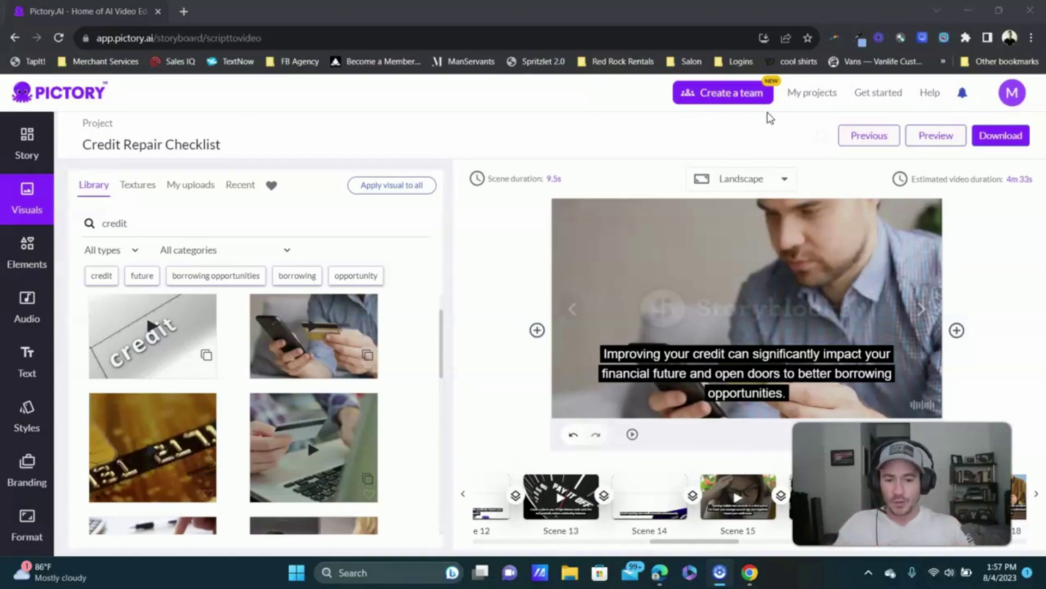
{"action": "left_click", "coordinate": [766, 360]}
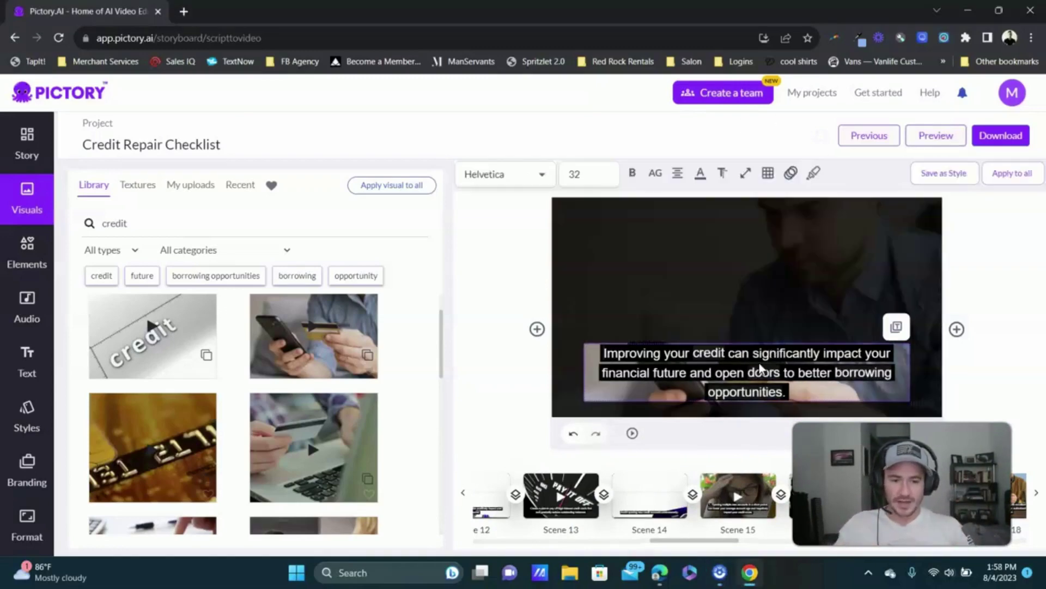
{"action": "left_click_drag", "start_coordinate": [756, 353], "coordinate": [867, 373]}
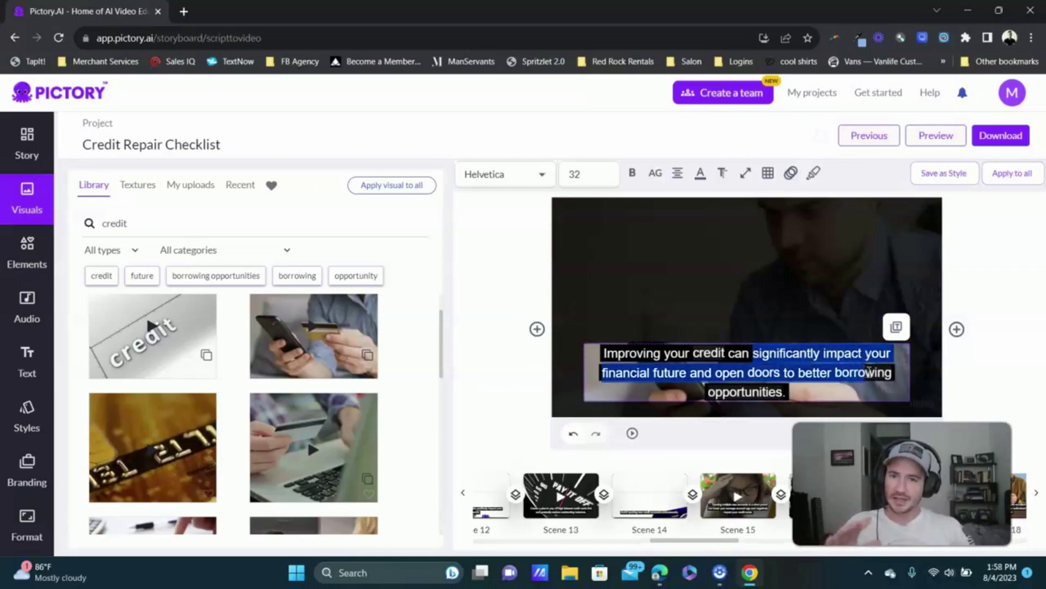
{"action": "left_click", "coordinate": [930, 206]}
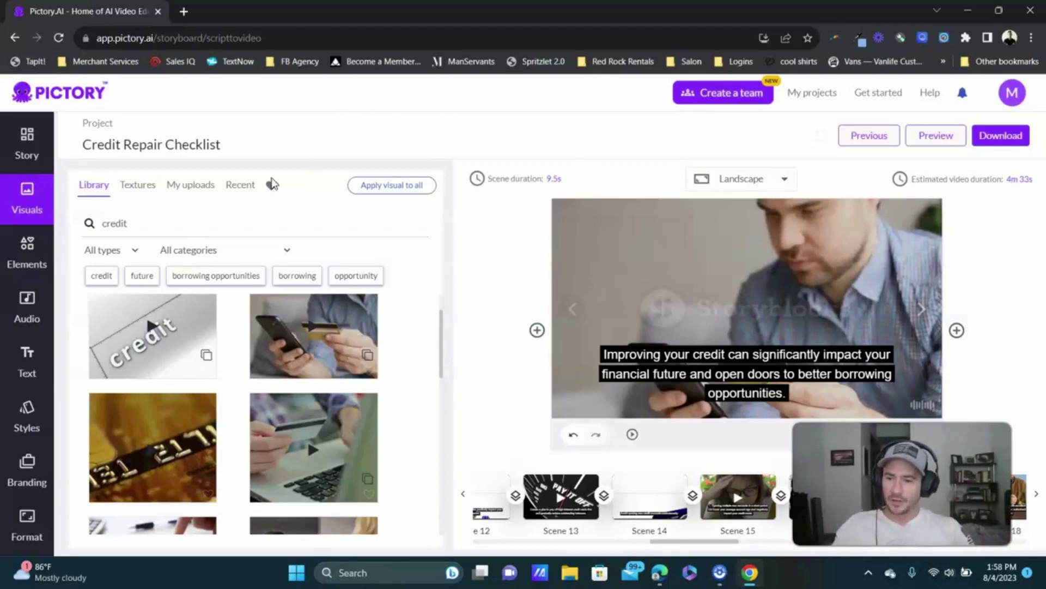
- Set the voice-over speed to 108%
{"action": "left_click", "coordinate": [24, 315]}
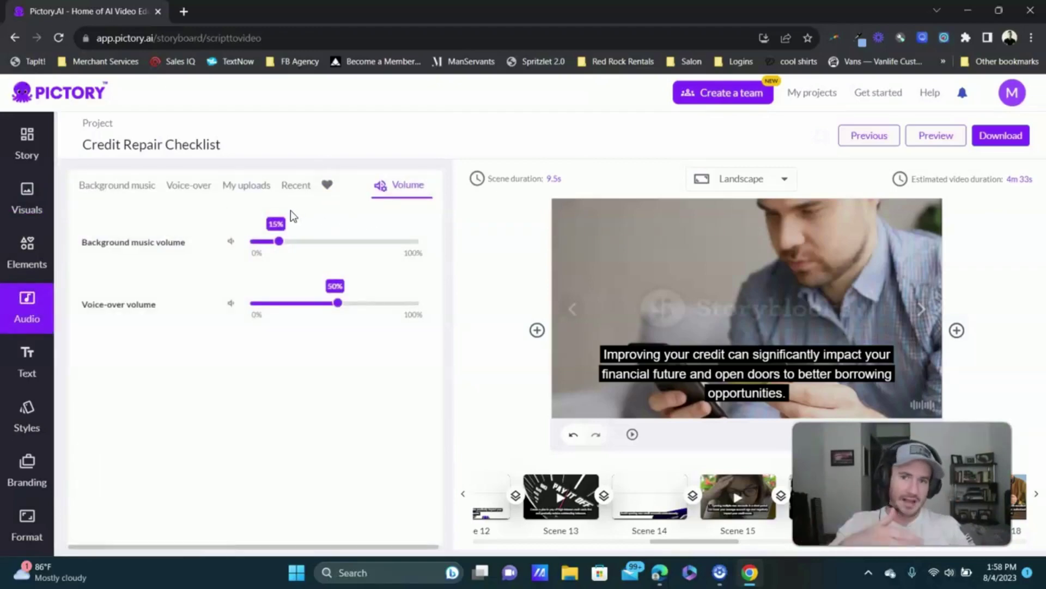
{"action": "left_click", "coordinate": [188, 191]}
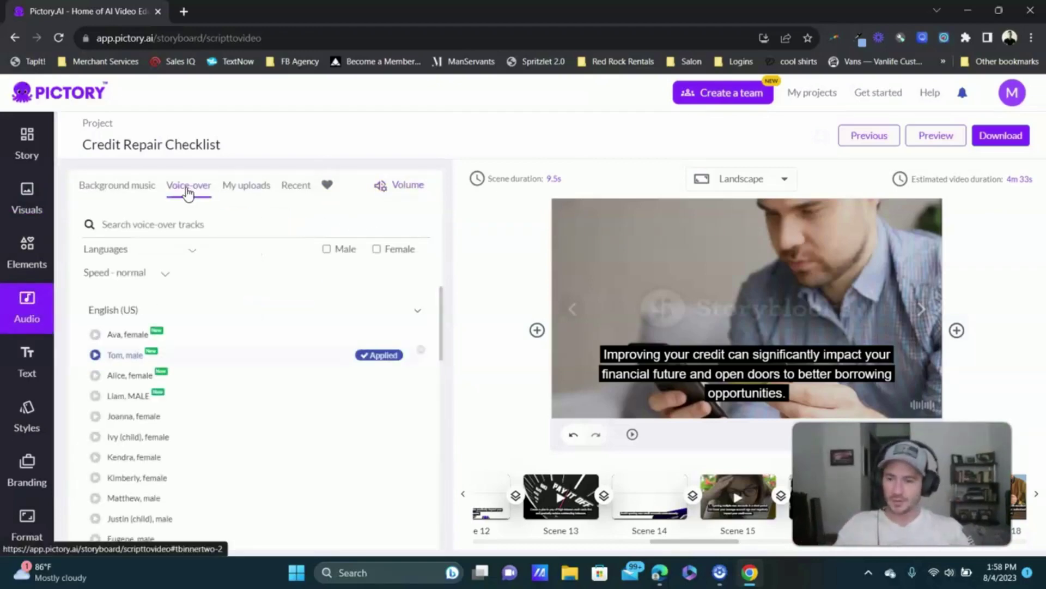
{"action": "left_click", "coordinate": [107, 277]}
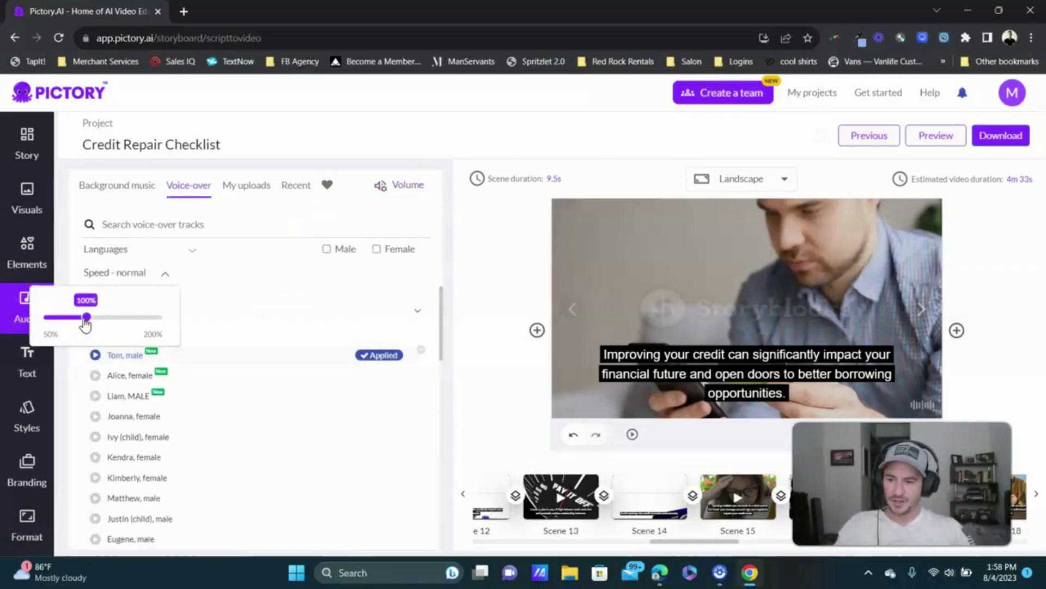
{"action": "left_click_drag", "start_coordinate": [88, 320], "coordinate": [92, 325]}
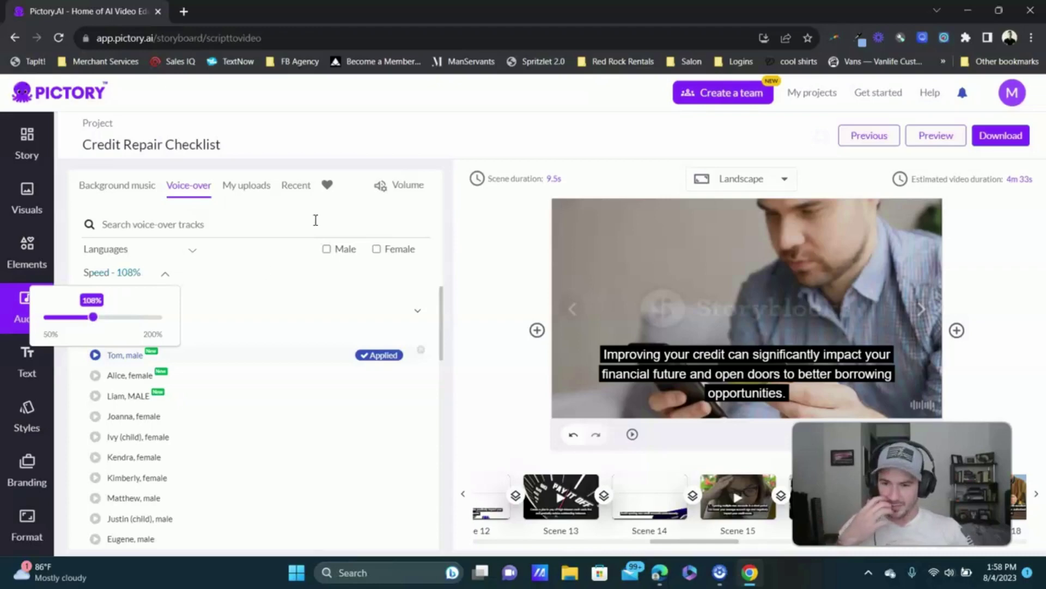
{"action": "left_click", "coordinate": [343, 146]}
{"action": "left_click", "coordinate": [449, 119]}
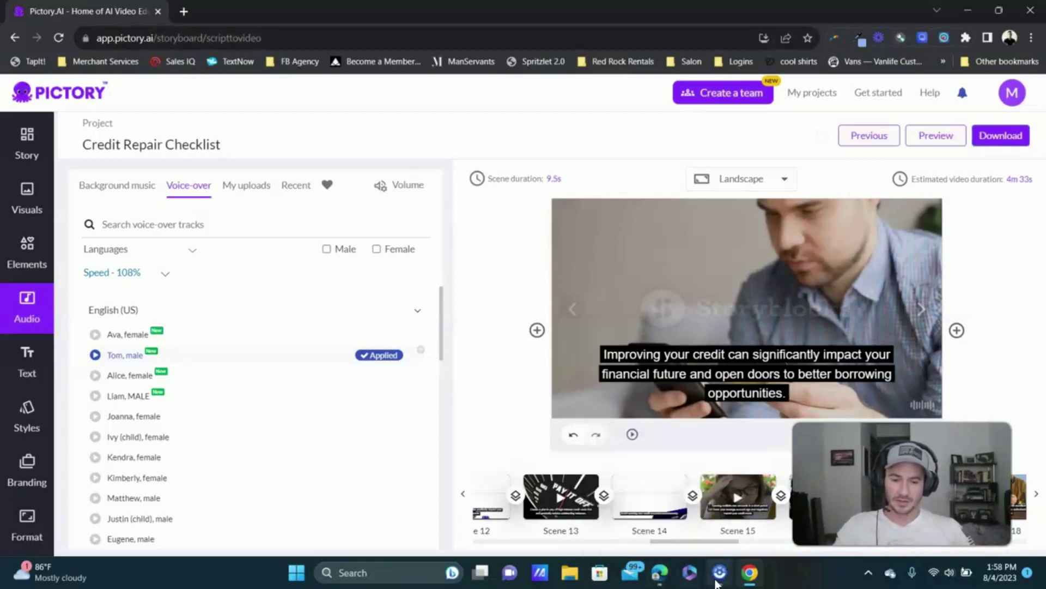
- Switch to Canva in the other browser window and create a new blank YouTube Thumbnail design
{"action": "mouse_move", "coordinate": [721, 581]}
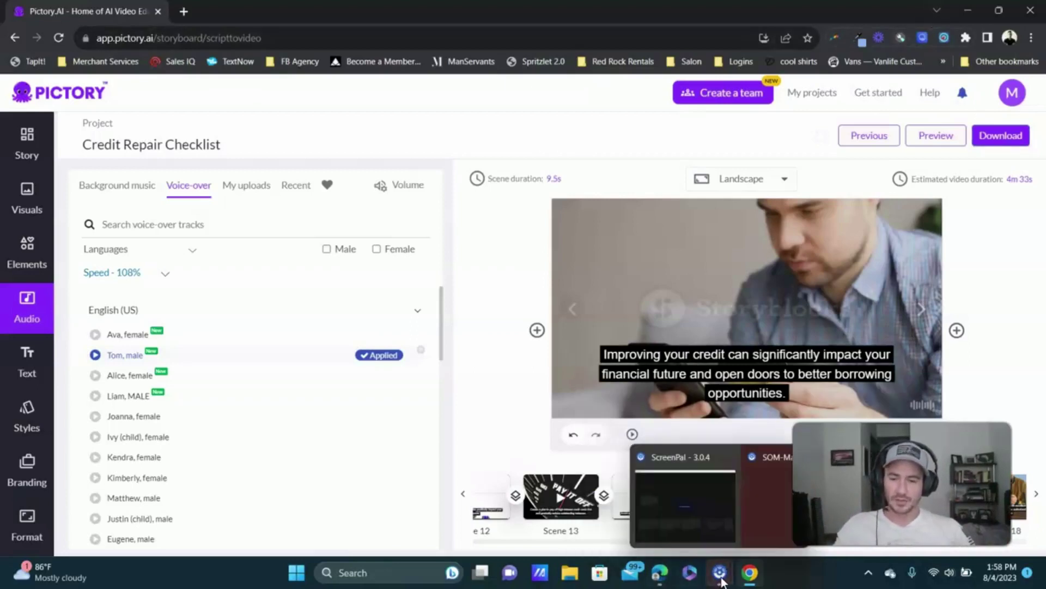
{"action": "left_click", "coordinate": [654, 575]}
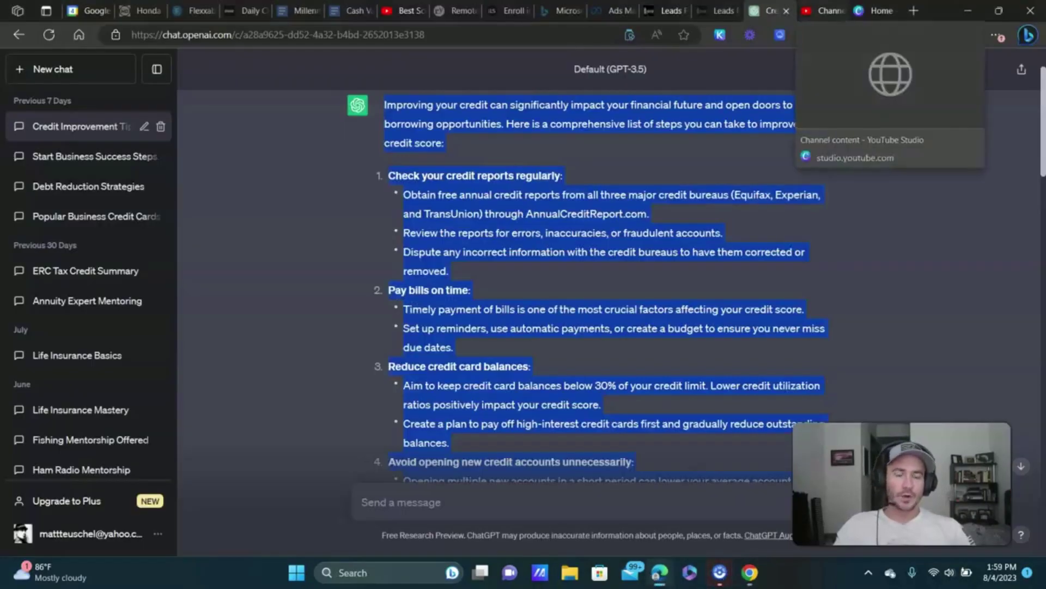
{"action": "left_click", "coordinate": [875, 11]}
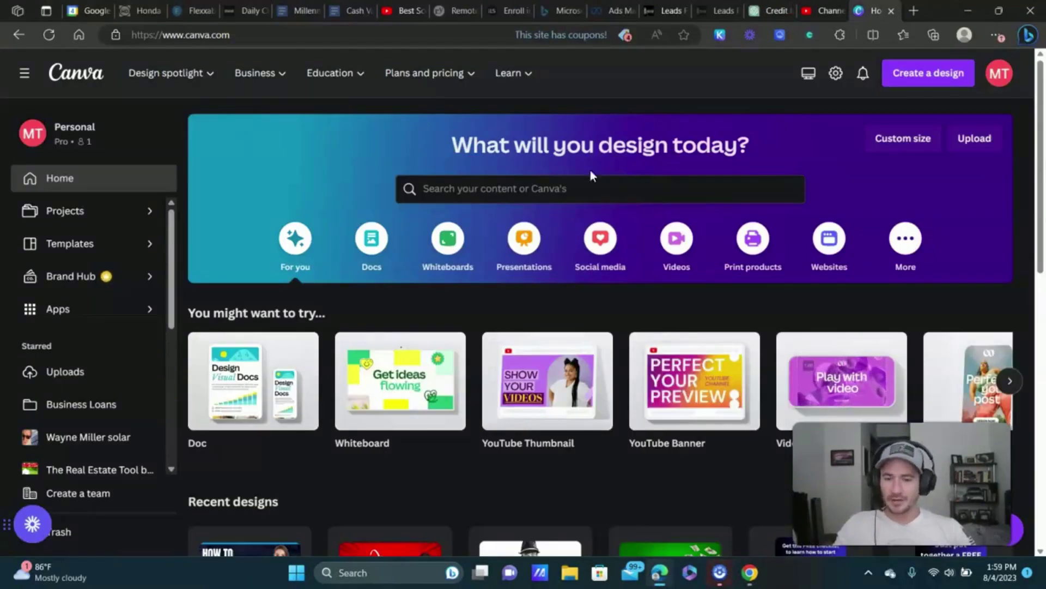
{"action": "left_click", "coordinate": [927, 86]}
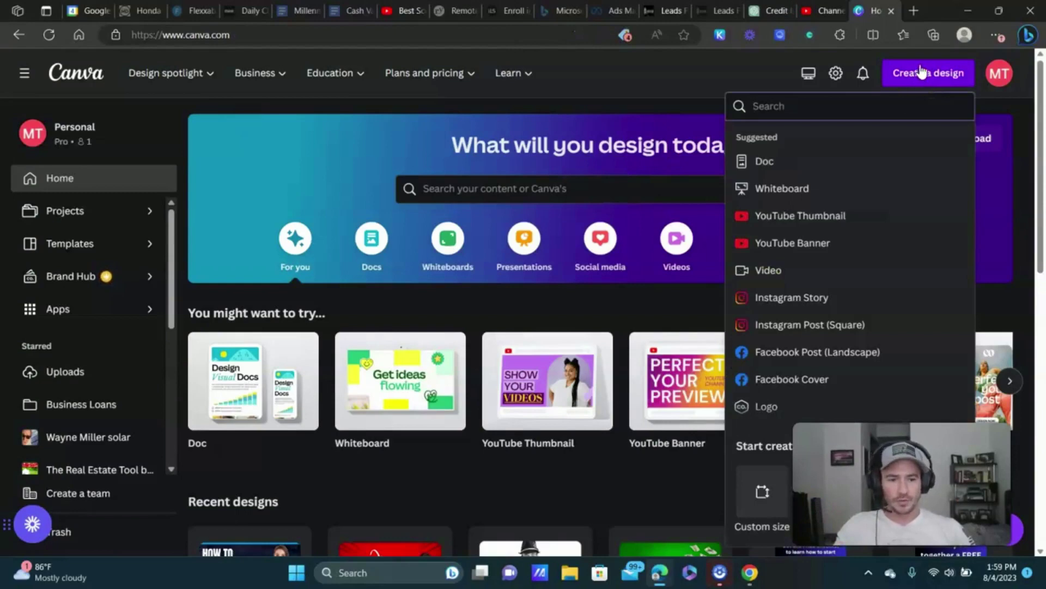
{"action": "left_click", "coordinate": [839, 219]}
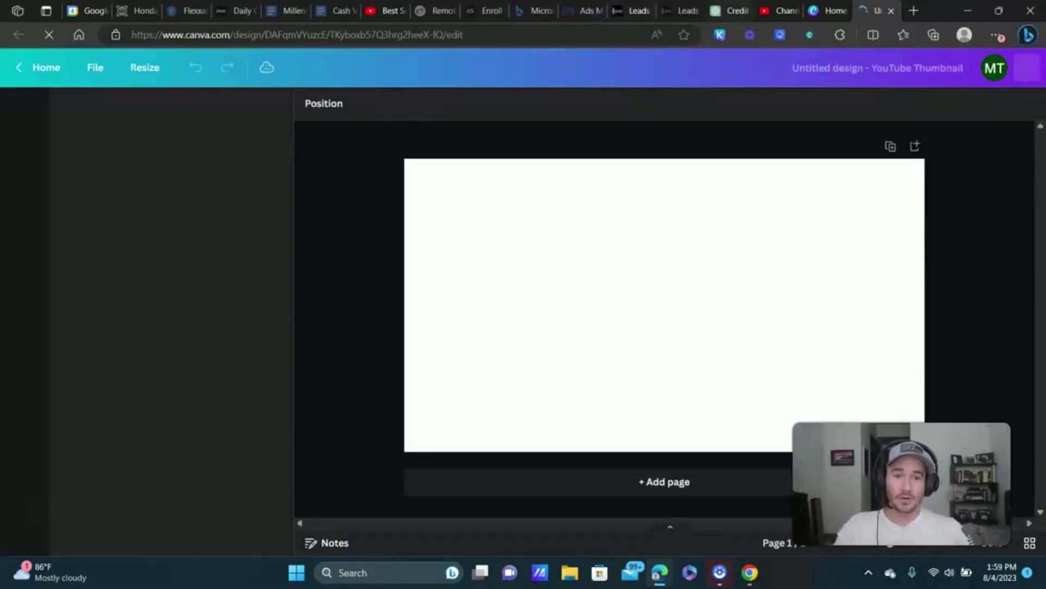
{"action": "left_click", "coordinate": [764, 10]}
{"action": "scroll", "coordinate": [288, 296], "scroll_direction": "down", "scroll_amount": 1}
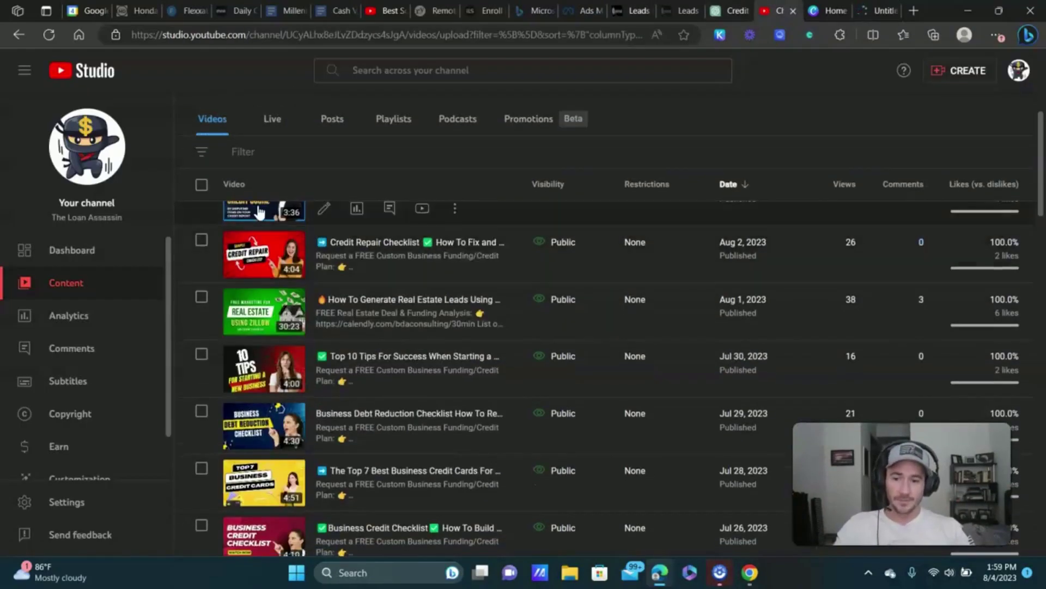
{"action": "scroll", "coordinate": [287, 296], "scroll_direction": "up", "scroll_amount": 1}
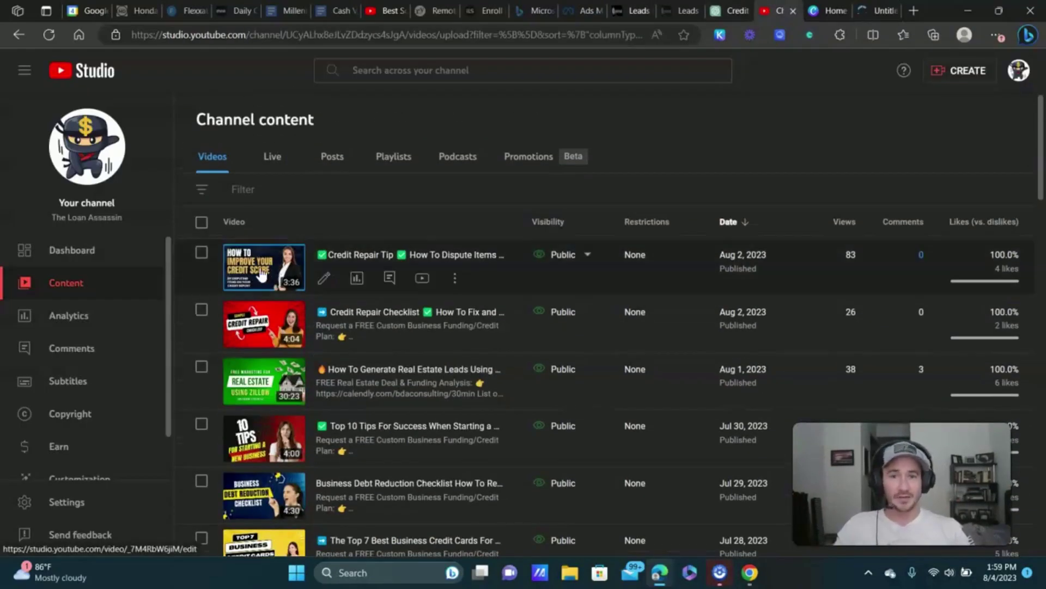
{"action": "scroll", "coordinate": [278, 287], "scroll_direction": "down", "scroll_amount": 1}
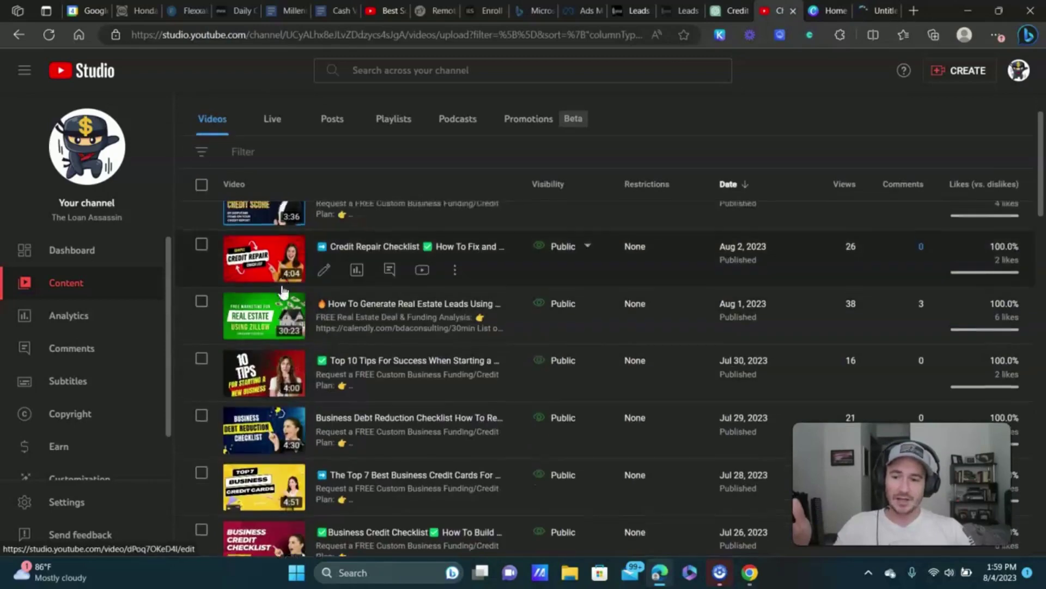
{"action": "scroll", "coordinate": [282, 292], "scroll_direction": "up", "scroll_amount": 1}
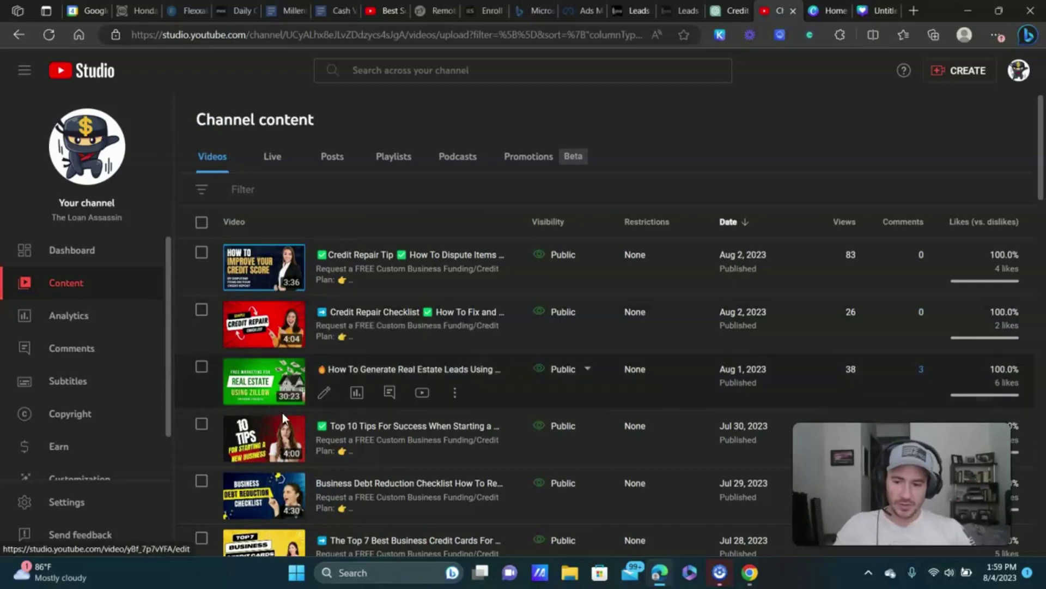
{"action": "scroll", "coordinate": [287, 467], "scroll_direction": "down", "scroll_amount": 2}
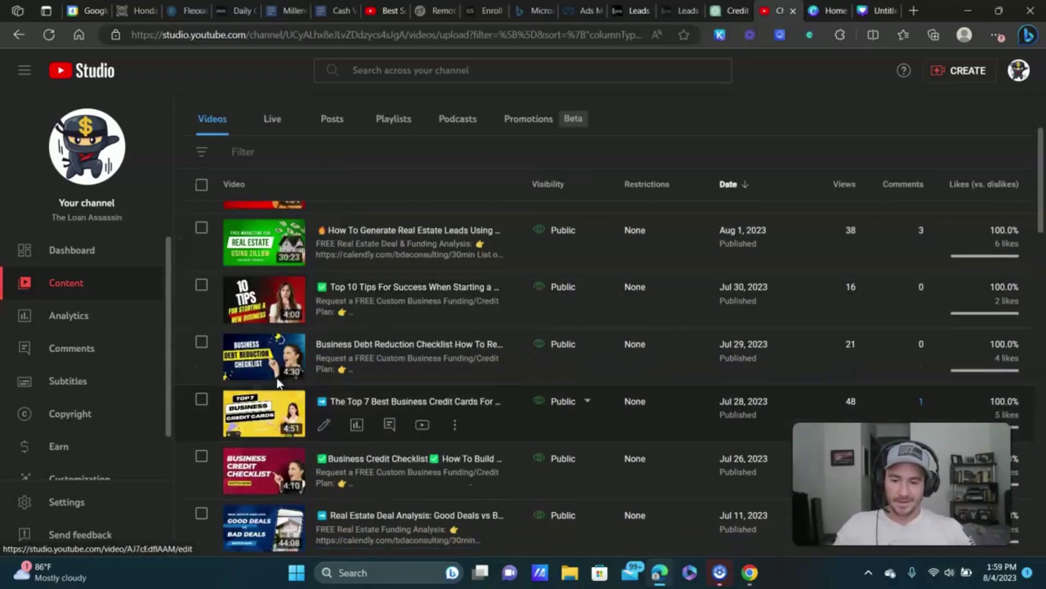
{"action": "scroll", "coordinate": [283, 377], "scroll_direction": "up", "scroll_amount": 2}
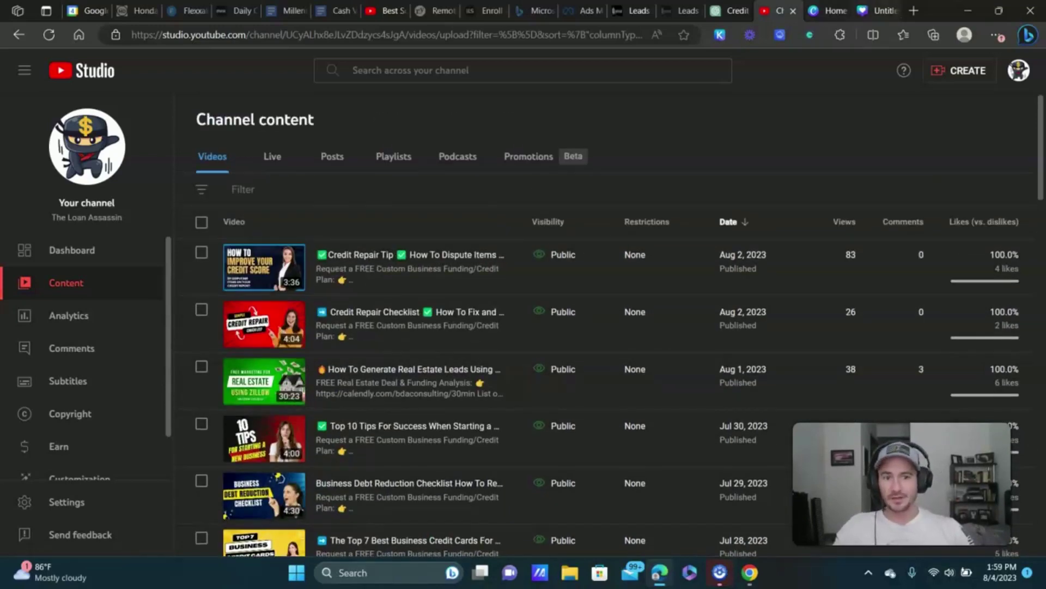
- Return to the blank Canva thumbnail design and search its templates for "credit"
{"action": "key", "text": "ctrl+Tab"}
{"action": "key", "text": "ctrl+Tab"}
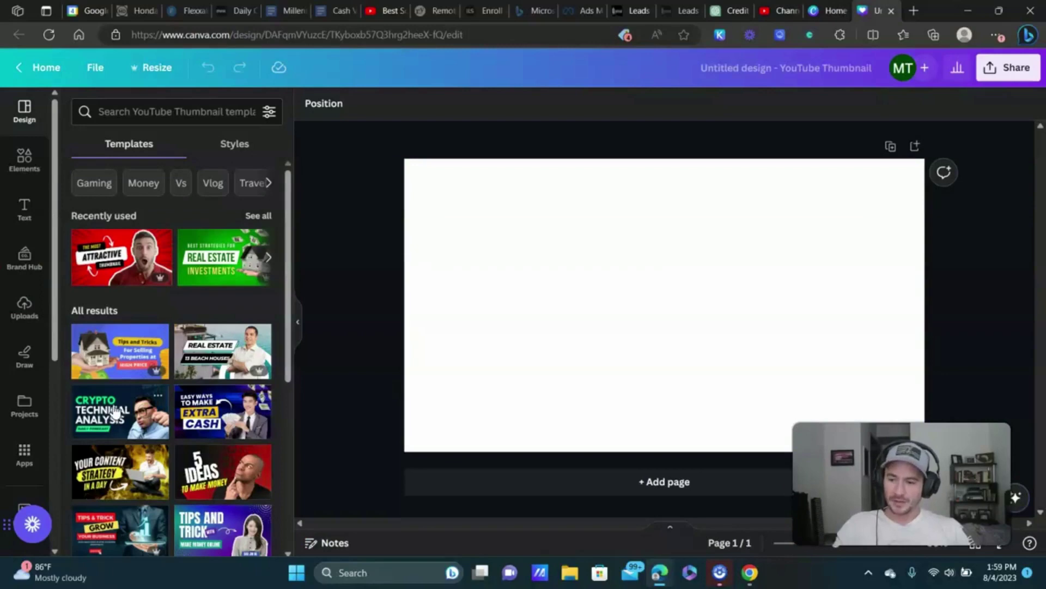
{"action": "left_click", "coordinate": [152, 112]}
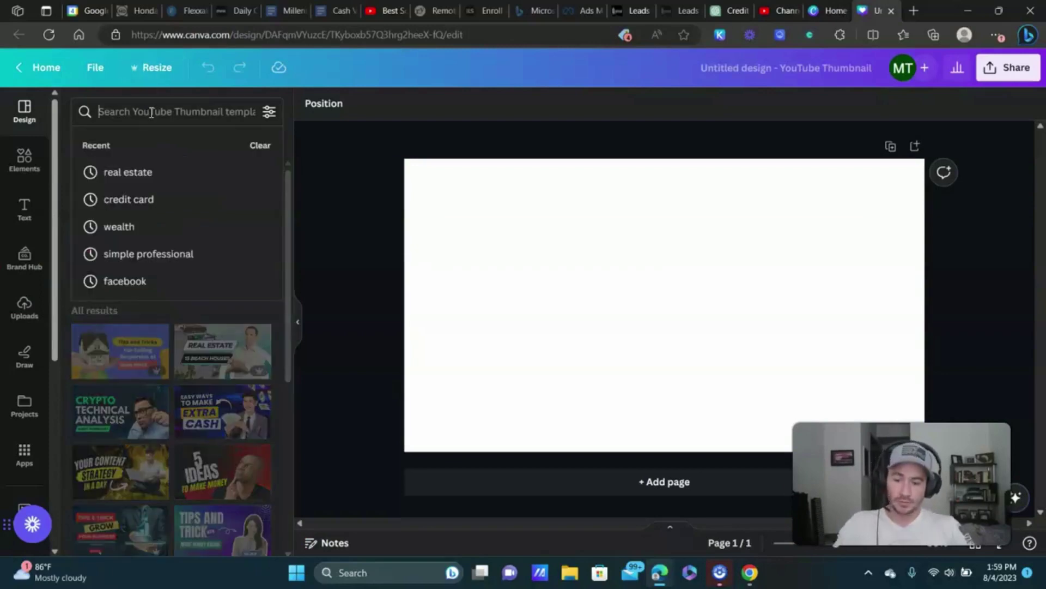
{"action": "type", "text": "credit"}
{"action": "key", "text": "Return"}
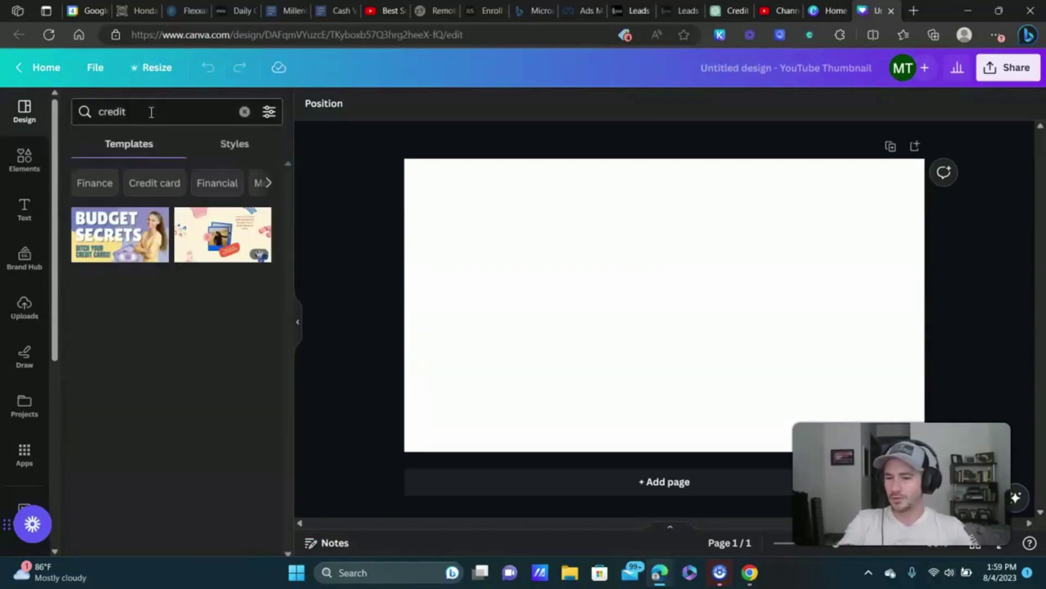
- Search the templates for "business" instead and apply the red "How to Run Million Dollar Business" thumbnail template
{"action": "double_click", "coordinate": [135, 112]}
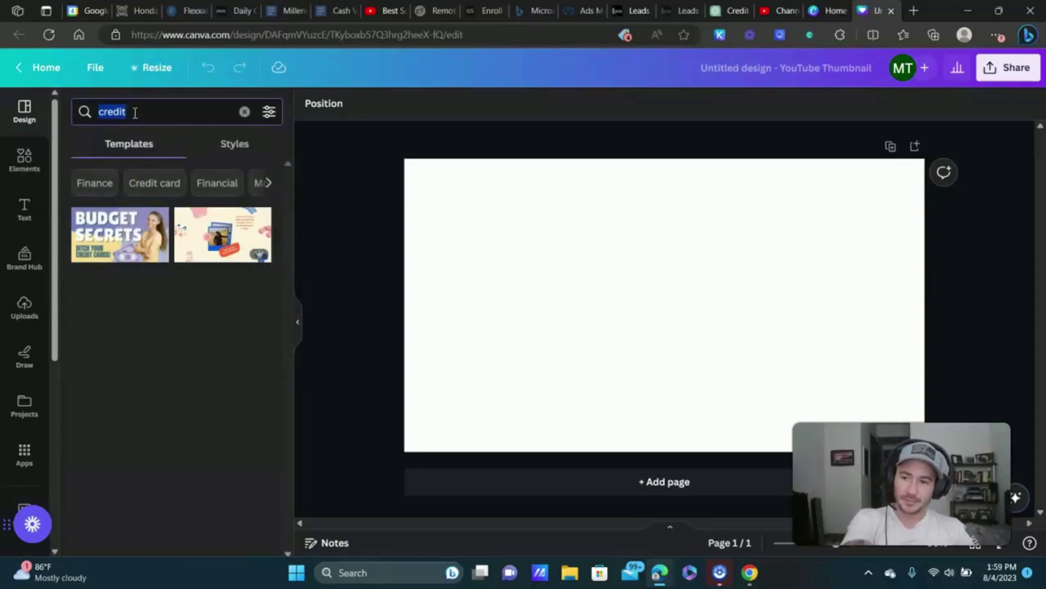
{"action": "type", "text": "business"}
{"action": "key", "text": "Return"}
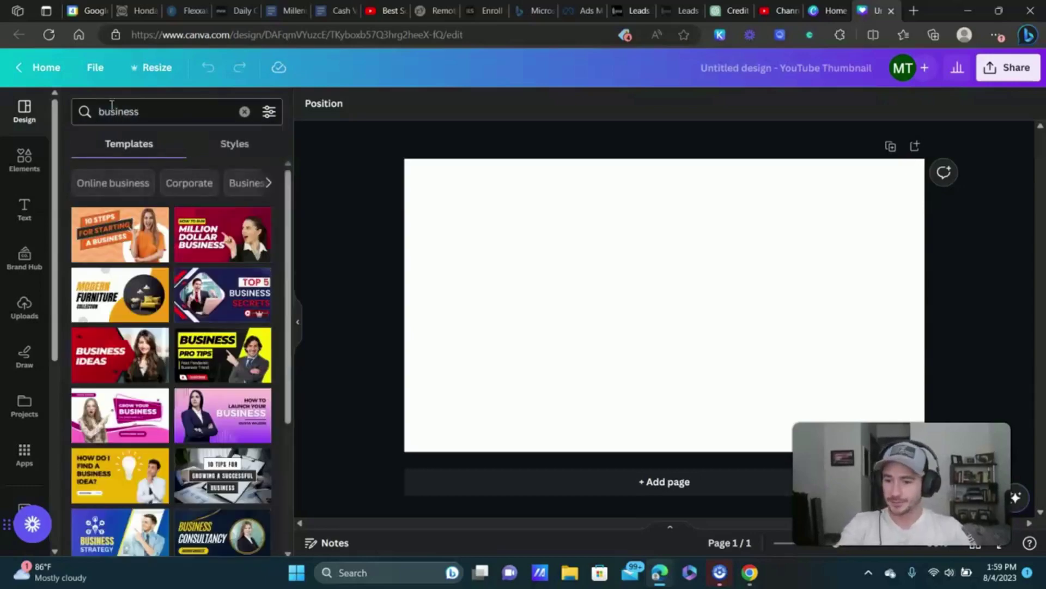
{"action": "left_click", "coordinate": [229, 240]}
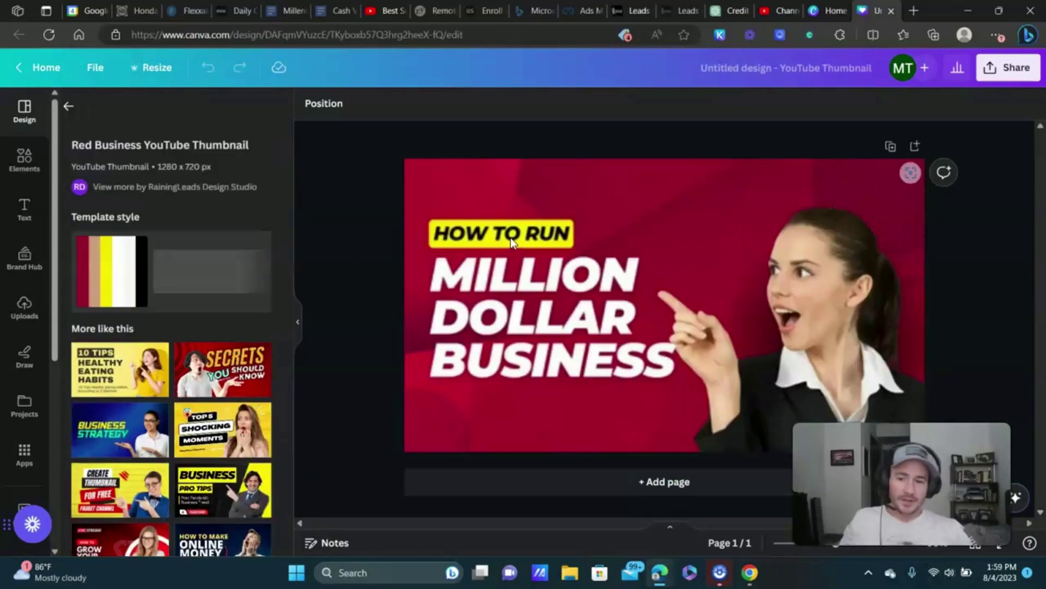
{"action": "left_click", "coordinate": [669, 231]}
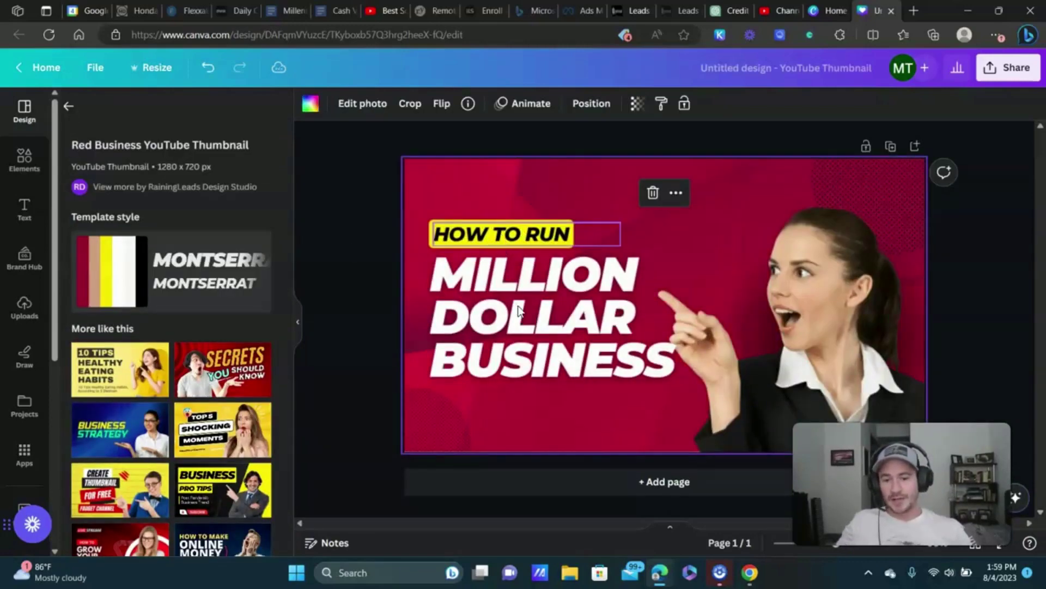
{"action": "left_click", "coordinate": [675, 262]}
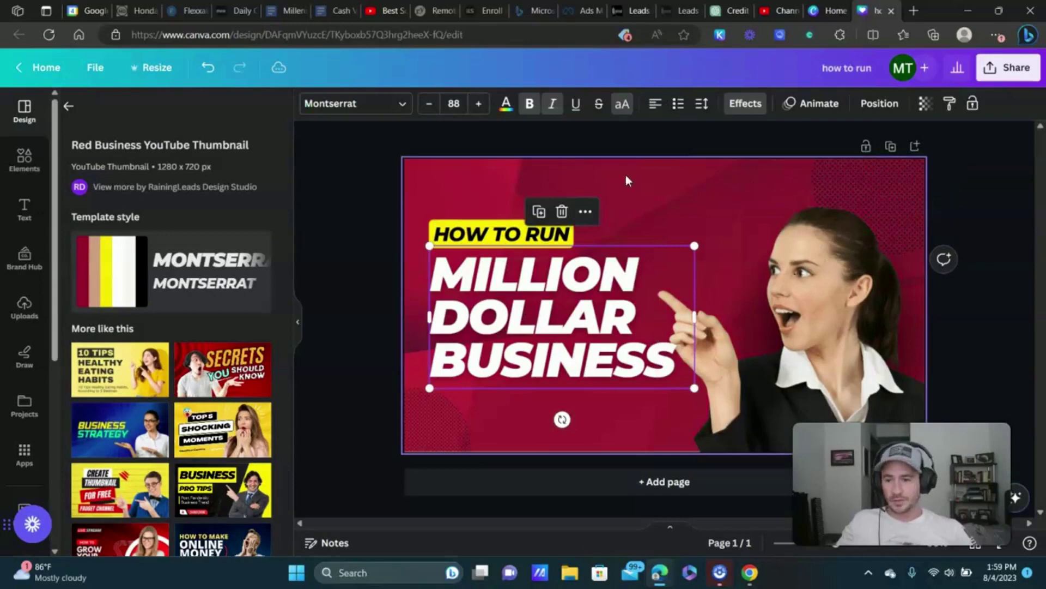
- Search the photo library for "professional woman" and add the photo of the dark-haired woman in a suit holding a tablet
{"action": "scroll", "coordinate": [33, 338], "scroll_direction": "down", "scroll_amount": 4}
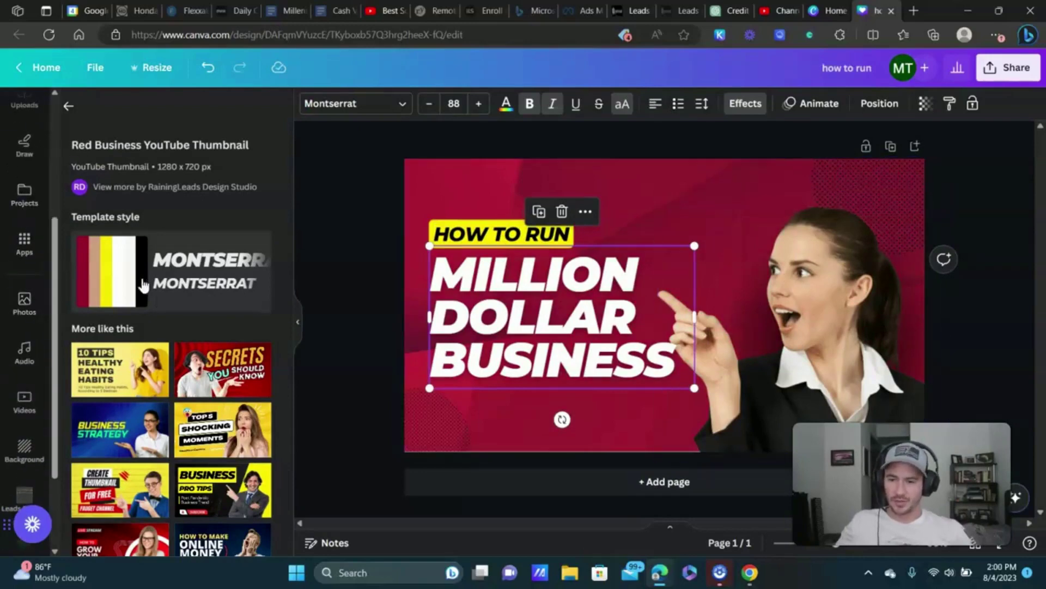
{"action": "left_click", "coordinate": [24, 301]}
{"action": "left_click", "coordinate": [176, 111]}
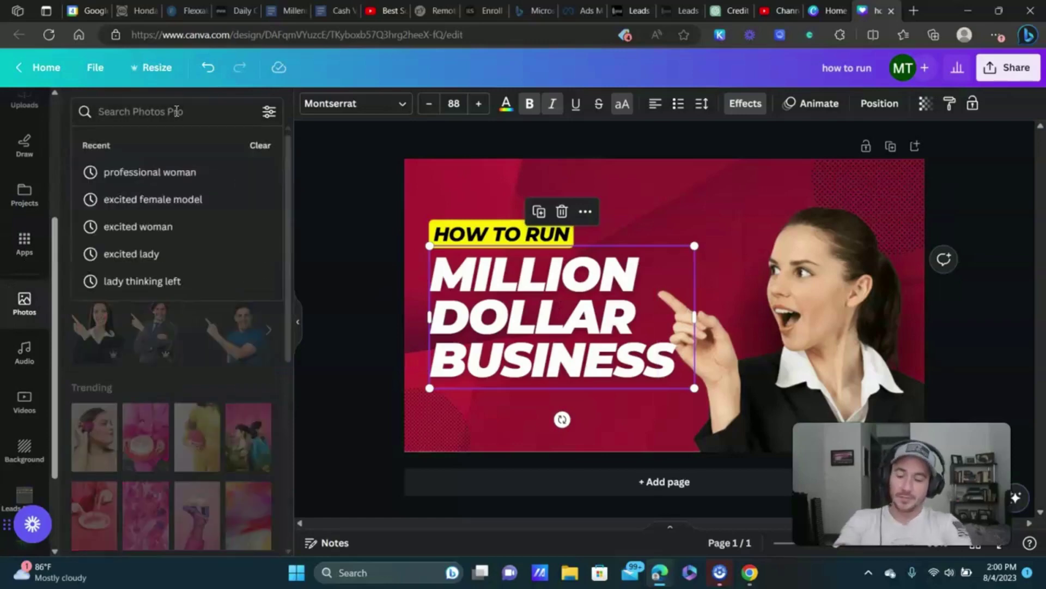
{"action": "type", "text": "professional w"}
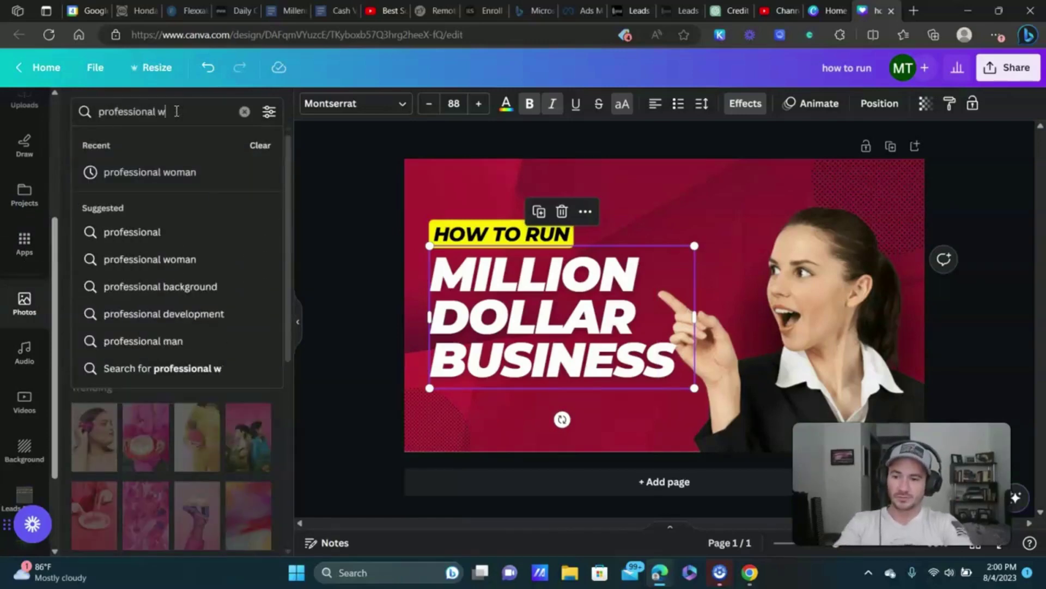
{"action": "type", "text": "oman"}
{"action": "key", "text": "Return"}
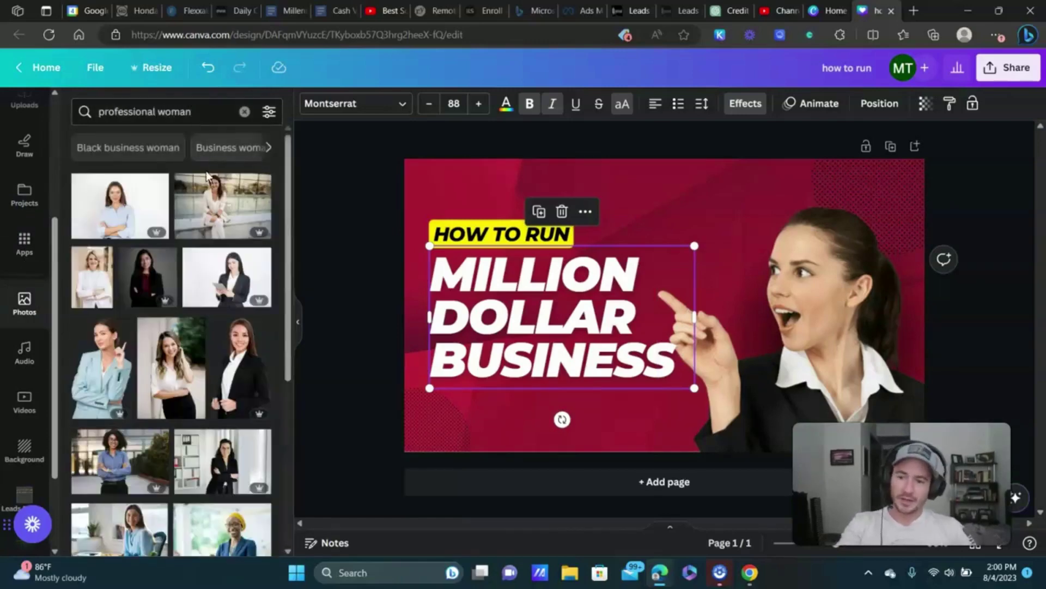
{"action": "left_click", "coordinate": [225, 276]}
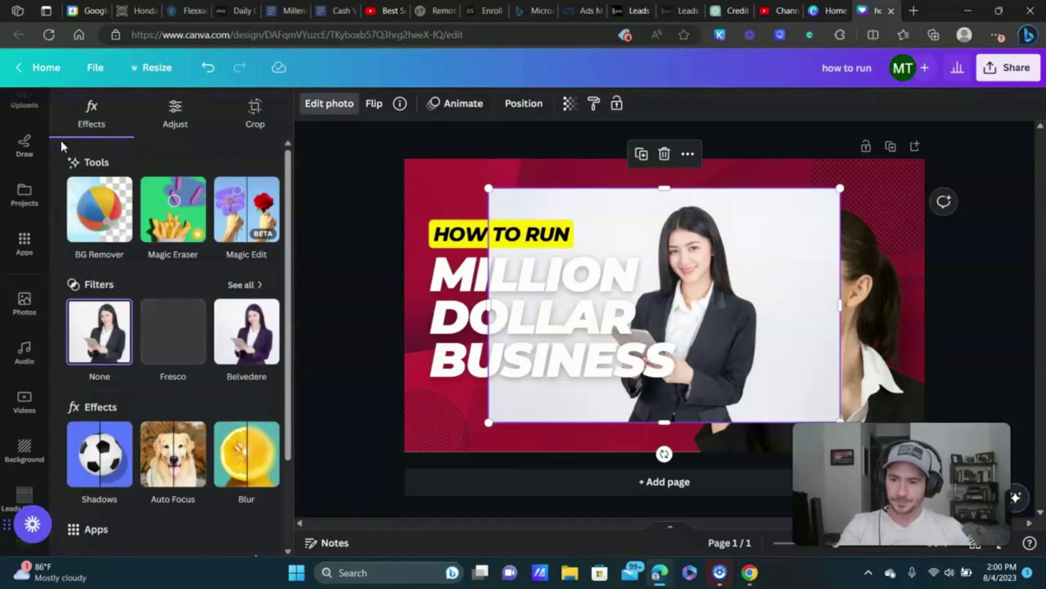
- Remove the background from the added photo and delete the template's original picture of the pointing woman
{"action": "left_click", "coordinate": [98, 210]}
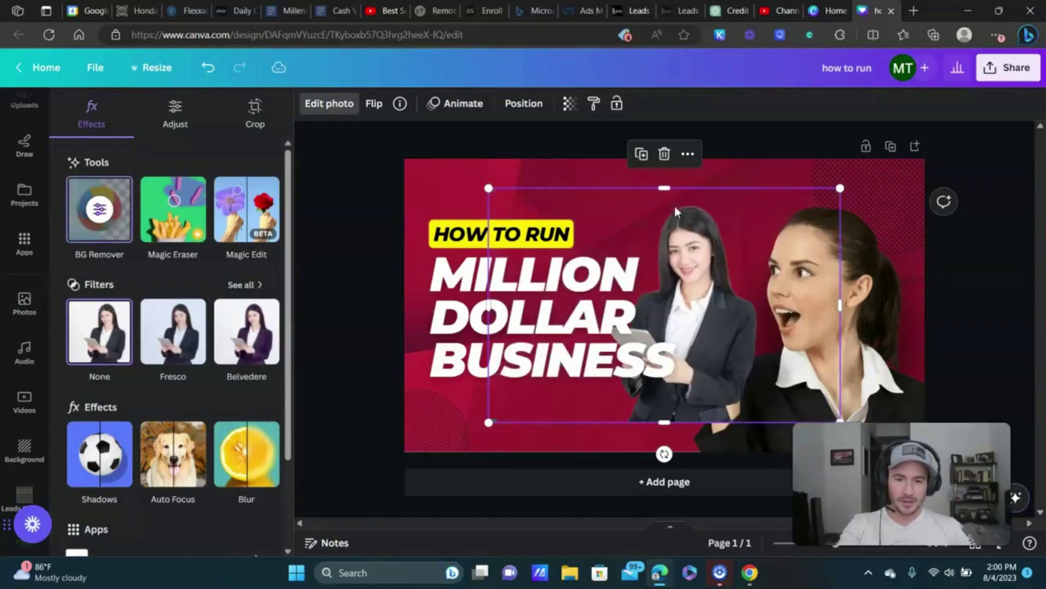
{"action": "left_click", "coordinate": [877, 274]}
{"action": "left_click", "coordinate": [799, 158]}
- Enlarge the cut-out woman with the tablet to about 1137 × 758 and place her beside the headline on the thumbnail's right side
{"action": "left_click_drag", "start_coordinate": [710, 263], "coordinate": [859, 278]}
{"action": "left_click_drag", "start_coordinate": [595, 216], "coordinate": [474, 133]}
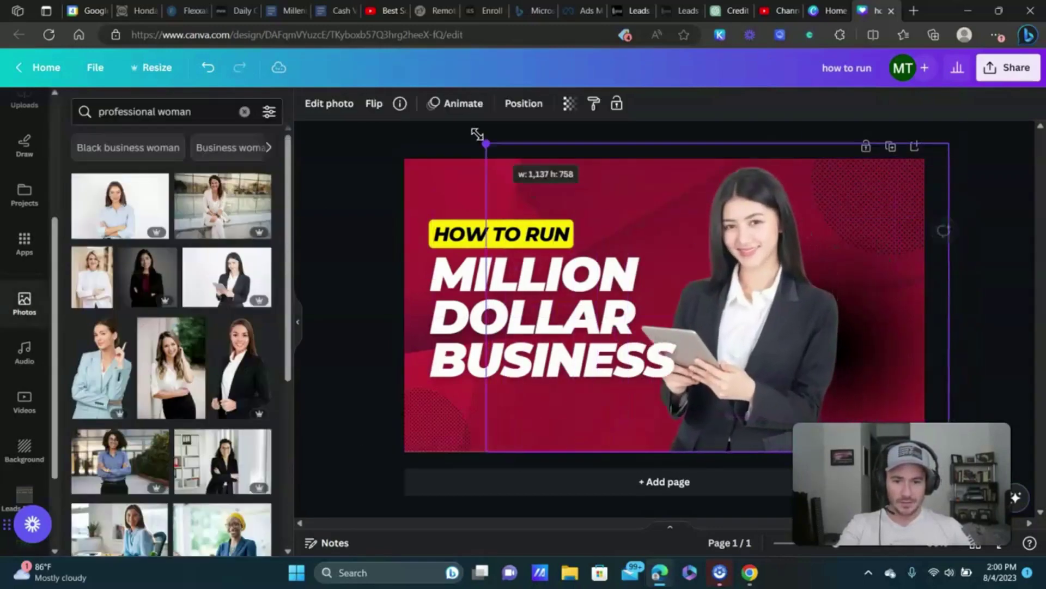
{"action": "left_click_drag", "start_coordinate": [770, 293], "coordinate": [830, 294]}
{"action": "left_click", "coordinate": [1009, 228]}
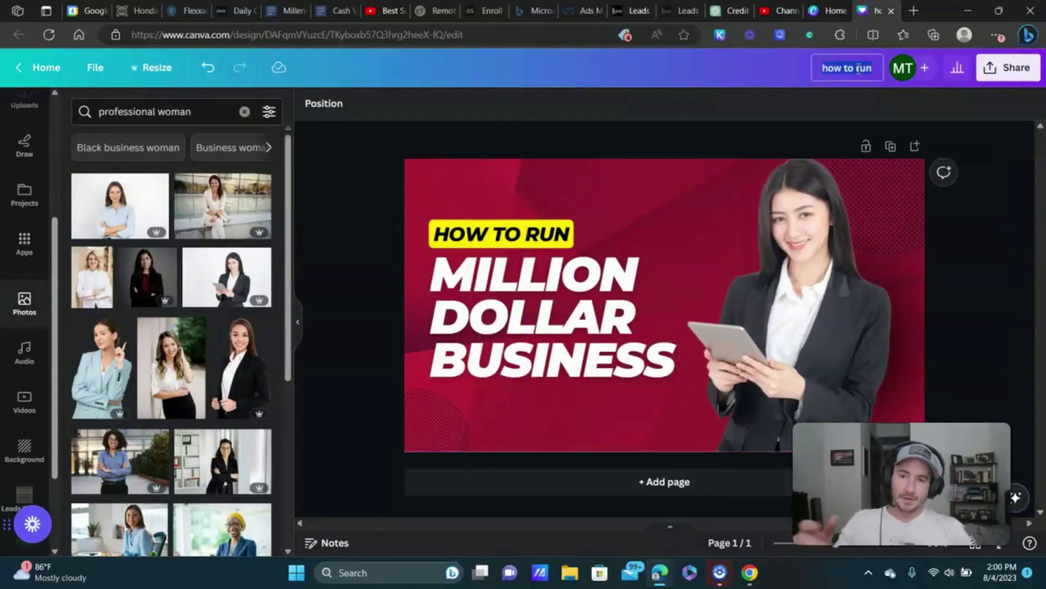
- Open the sharing and export options for the thumbnail design
{"action": "left_click", "coordinate": [1000, 82]}
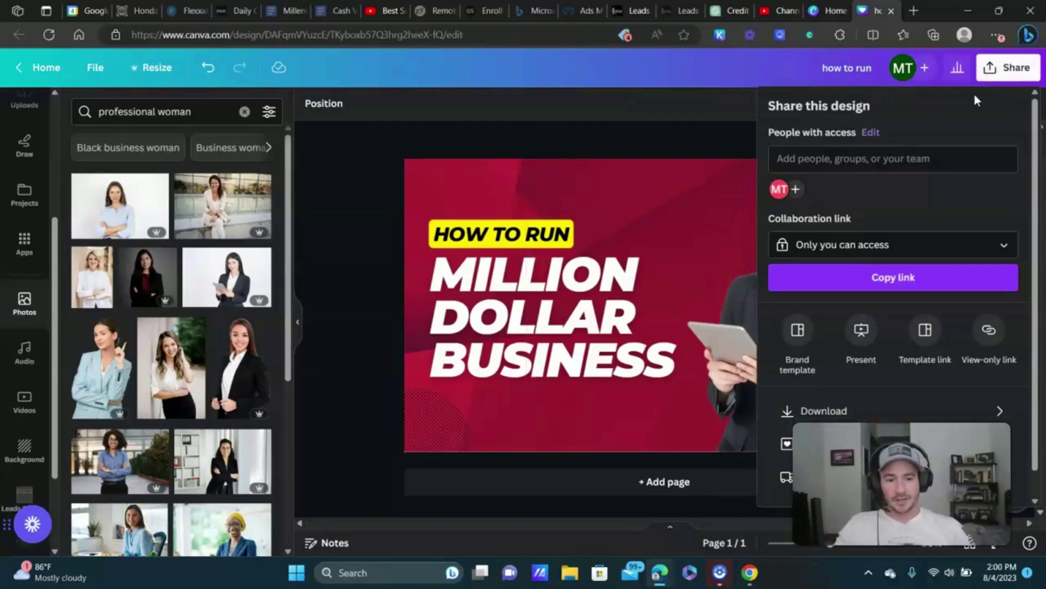